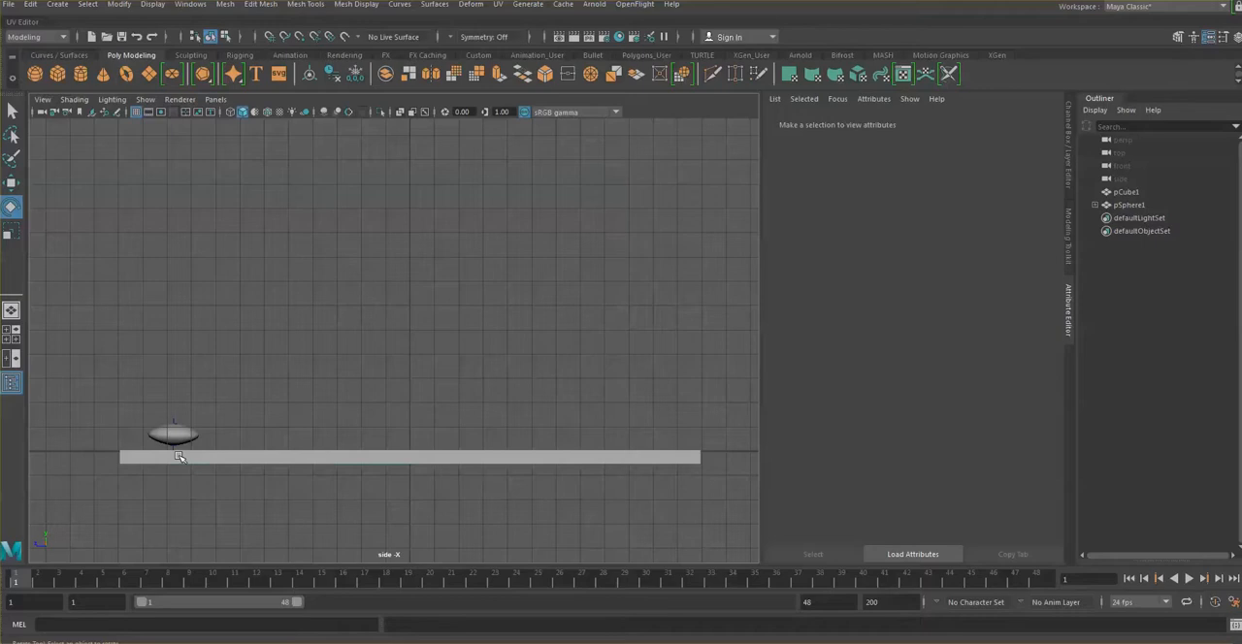
# Step: Inspect the gap between the squashed ball and the floor by scrubbing the bounce from frame 1 to frame 24
pyautogui.scroll(3, 179, 456)
pyautogui.scroll(-1, 179, 456)
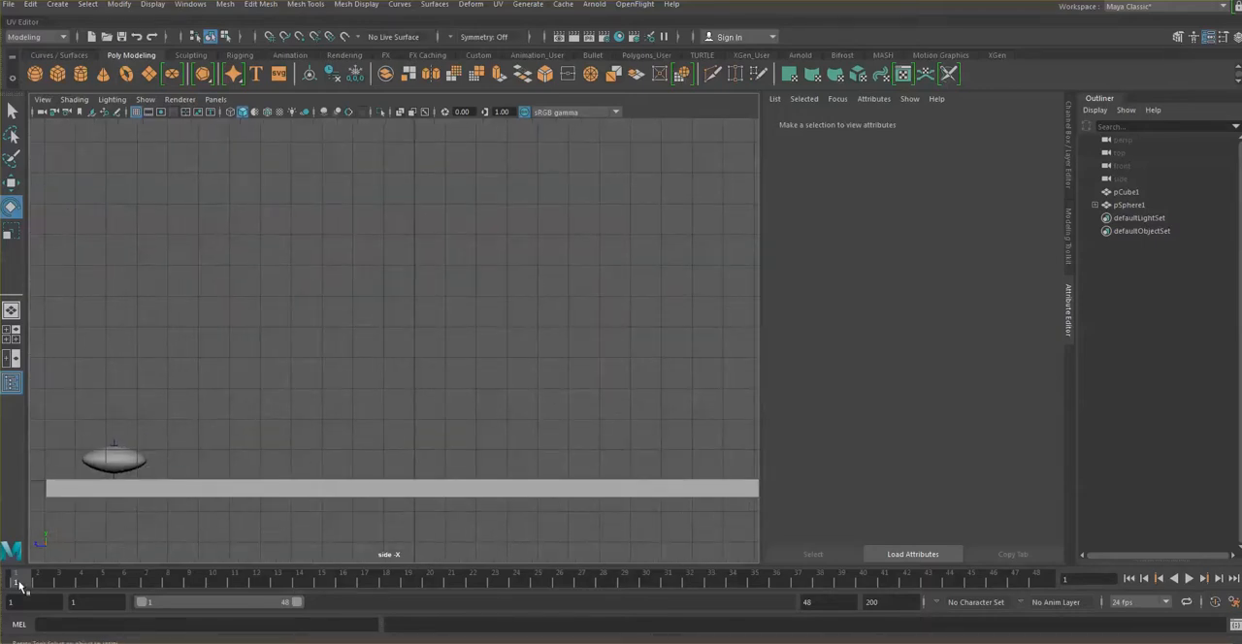
pyautogui.moveTo(19, 585); pyautogui.dragTo(255, 583)
pyautogui.click(220, 247)
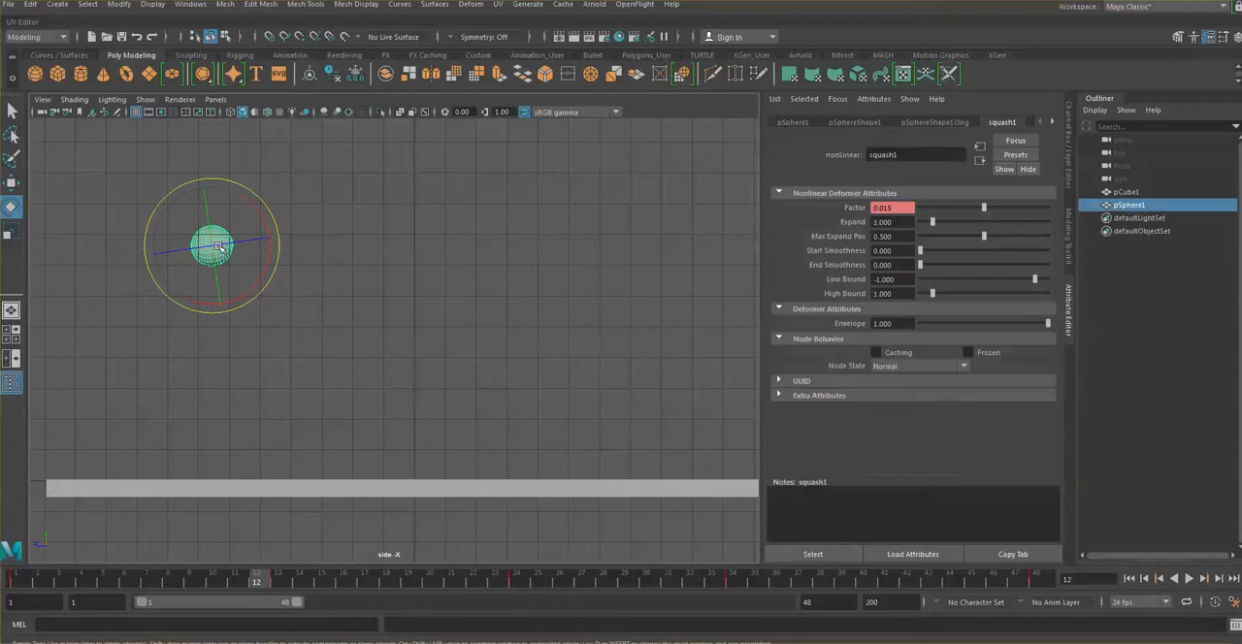
pyautogui.click(516, 583)
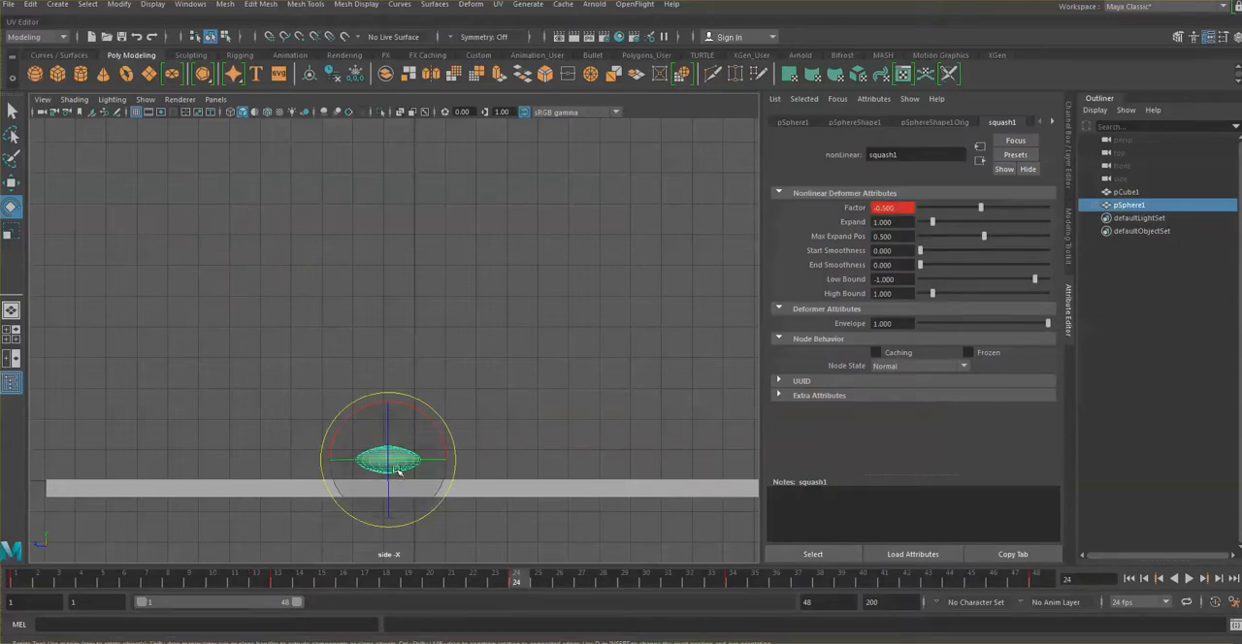
pyautogui.click(516, 369)
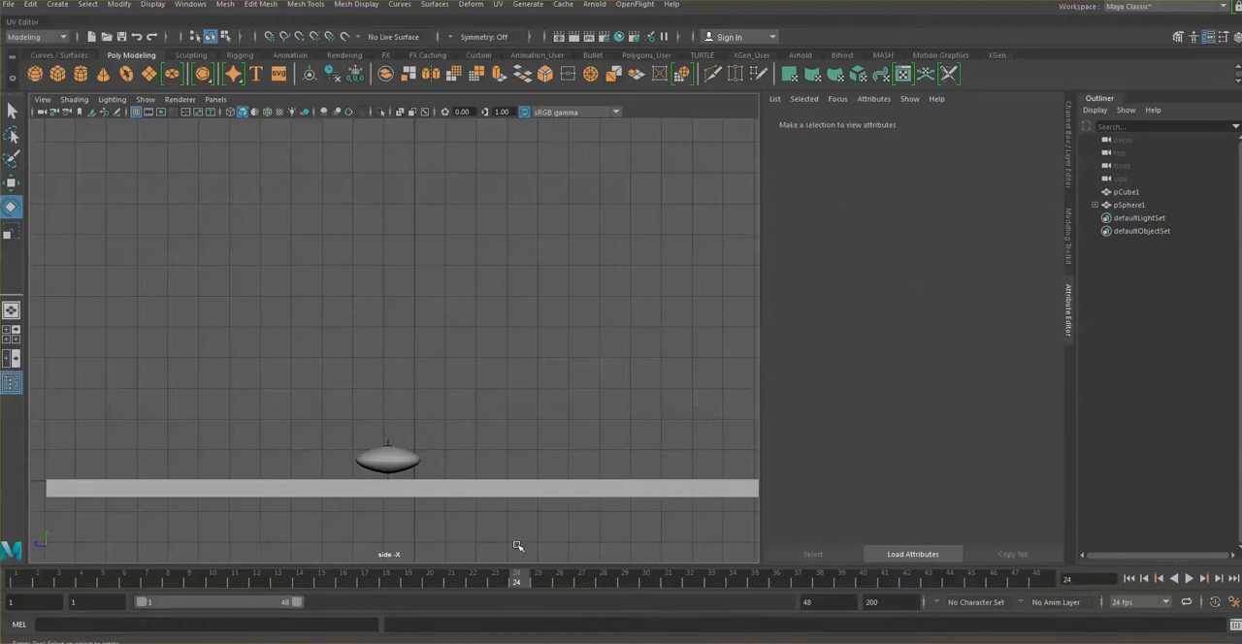
pyautogui.moveTo(468, 575); pyautogui.dragTo(518, 583)
pyautogui.click(423, 492)
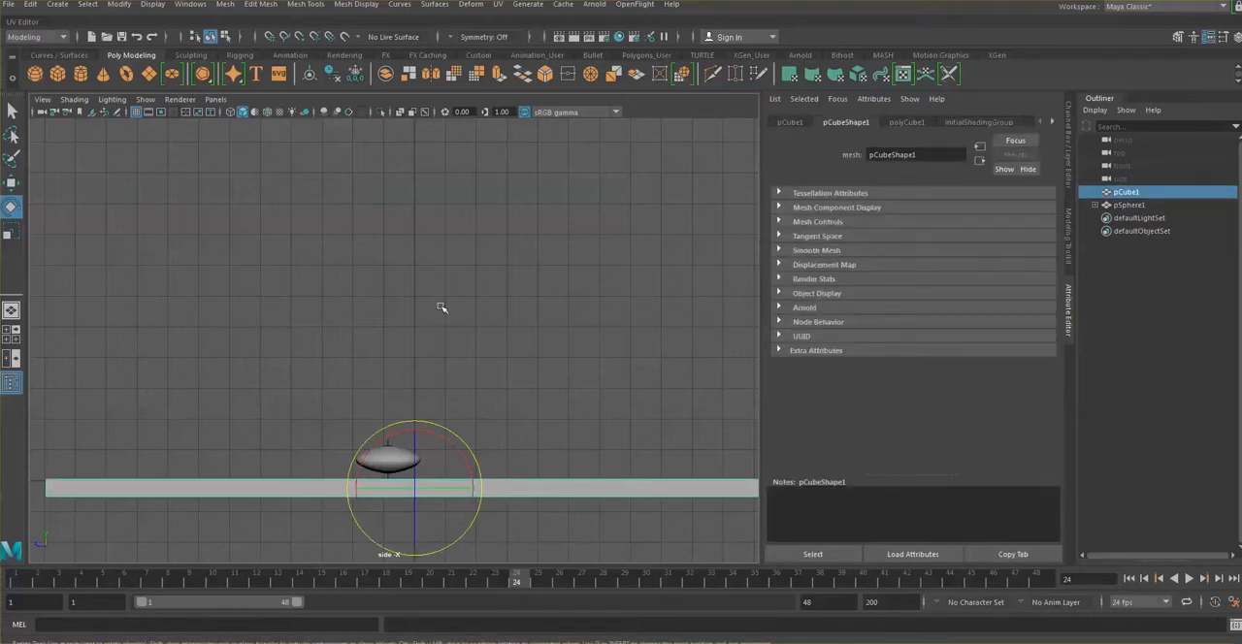
pyautogui.click(12, 182)
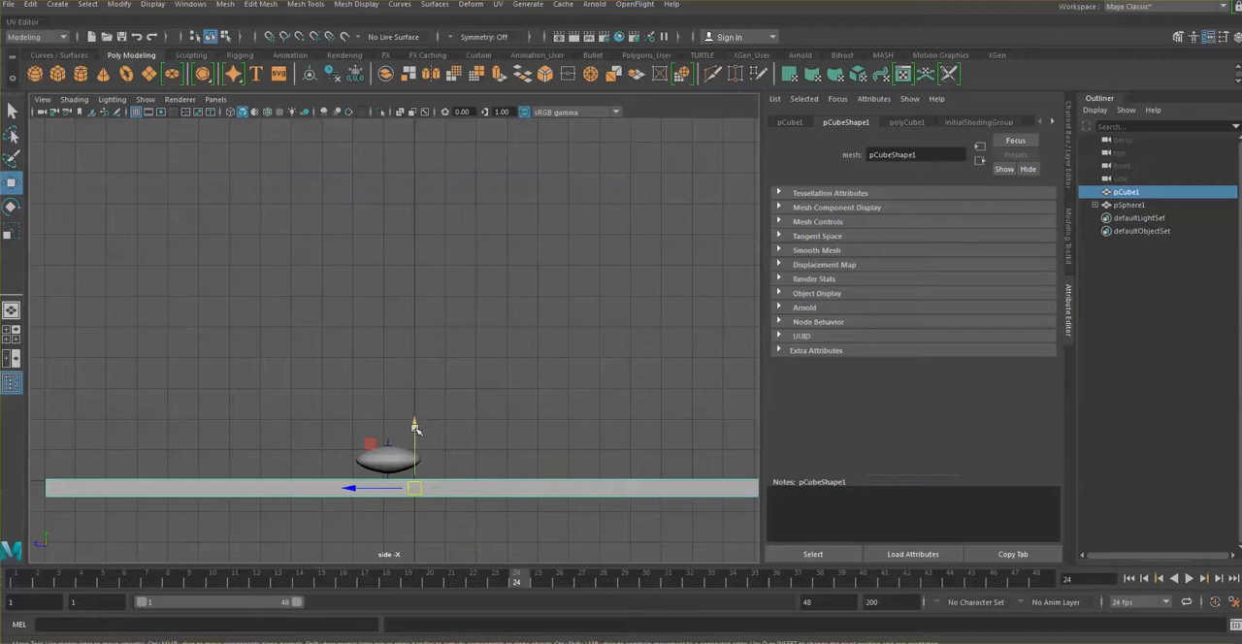
pyautogui.moveTo(414, 427); pyautogui.dragTo(414, 422)
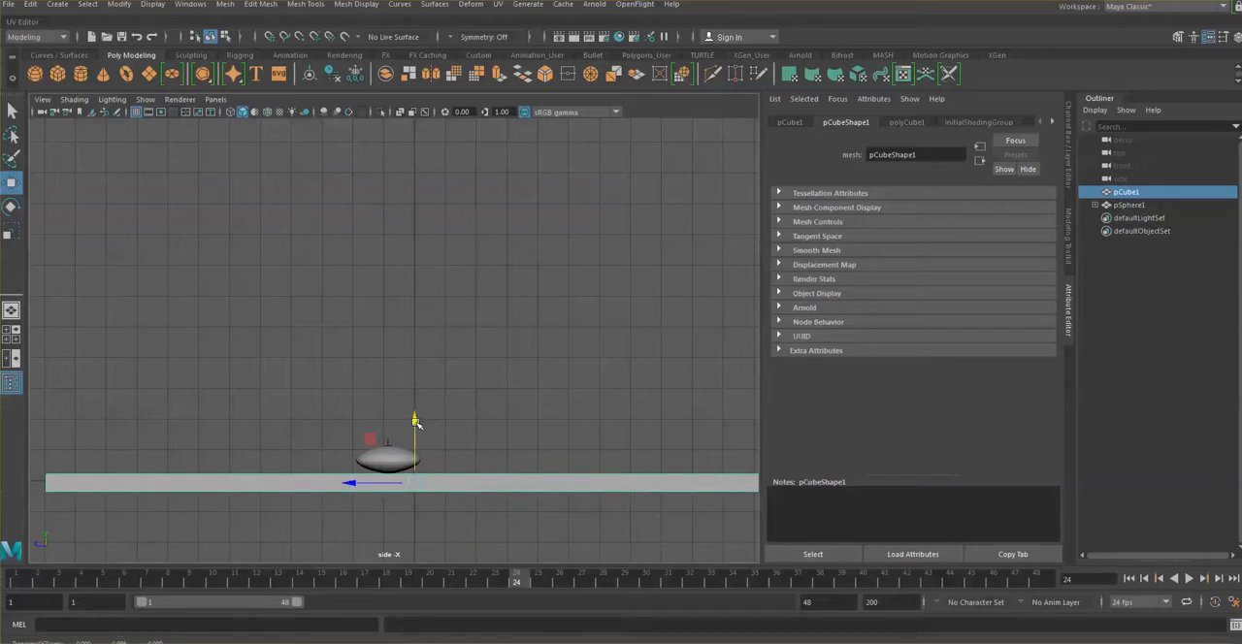
pyautogui.moveTo(377, 589); pyautogui.dragTo(16, 583)
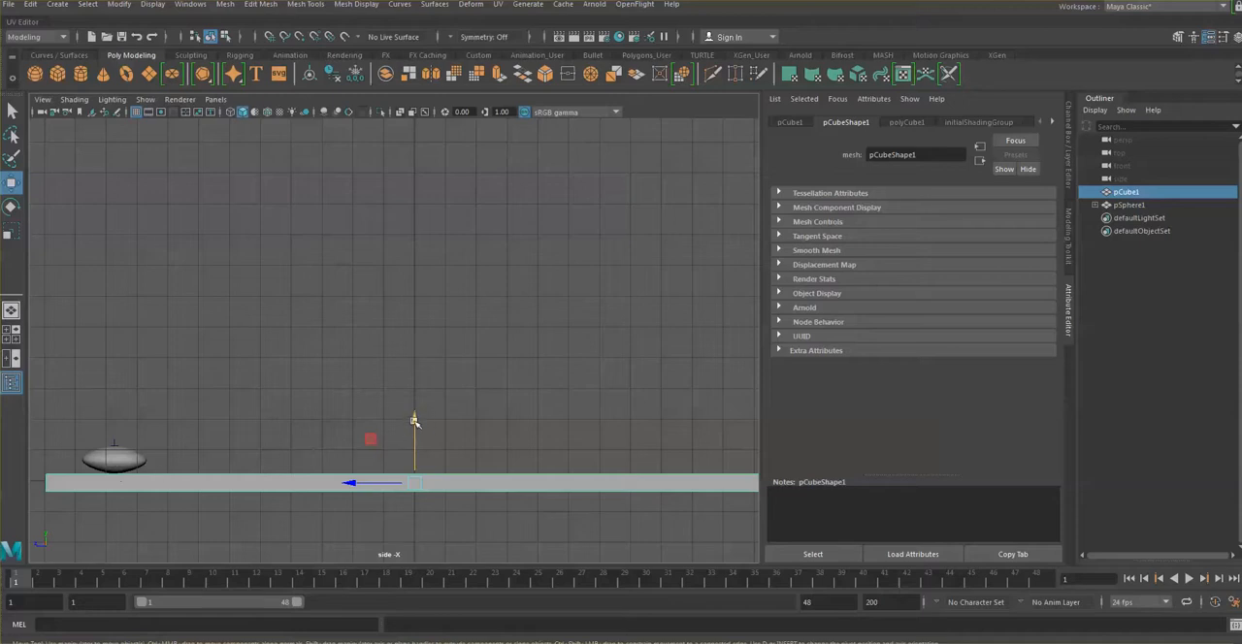
pyautogui.click(138, 38)
pyautogui.click(138, 38)
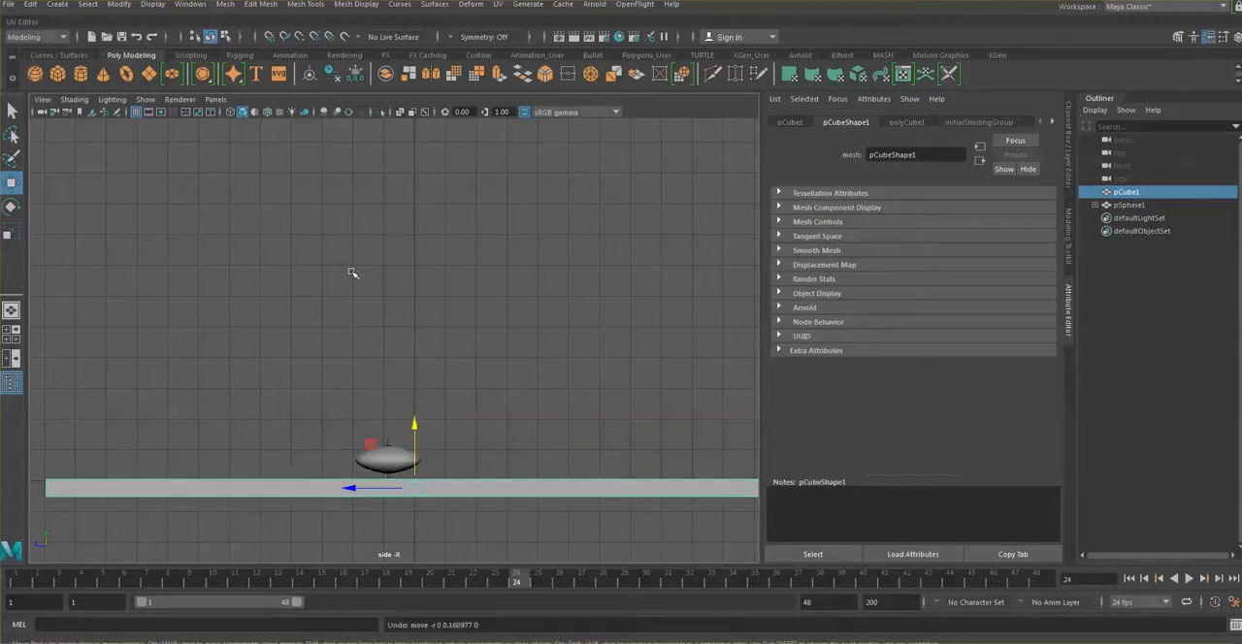
pyautogui.click(460, 375)
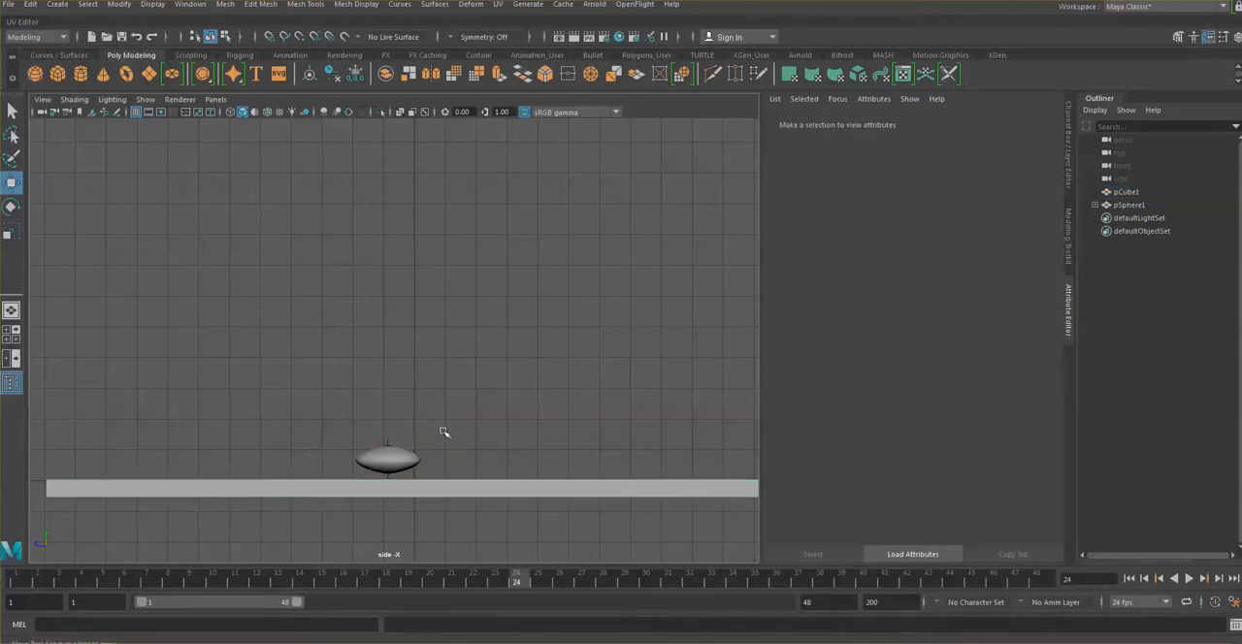
# Step: Lower the squashed ball onto the floor surface at frame 24, set a key, and play the animation
pyautogui.click(400, 459)
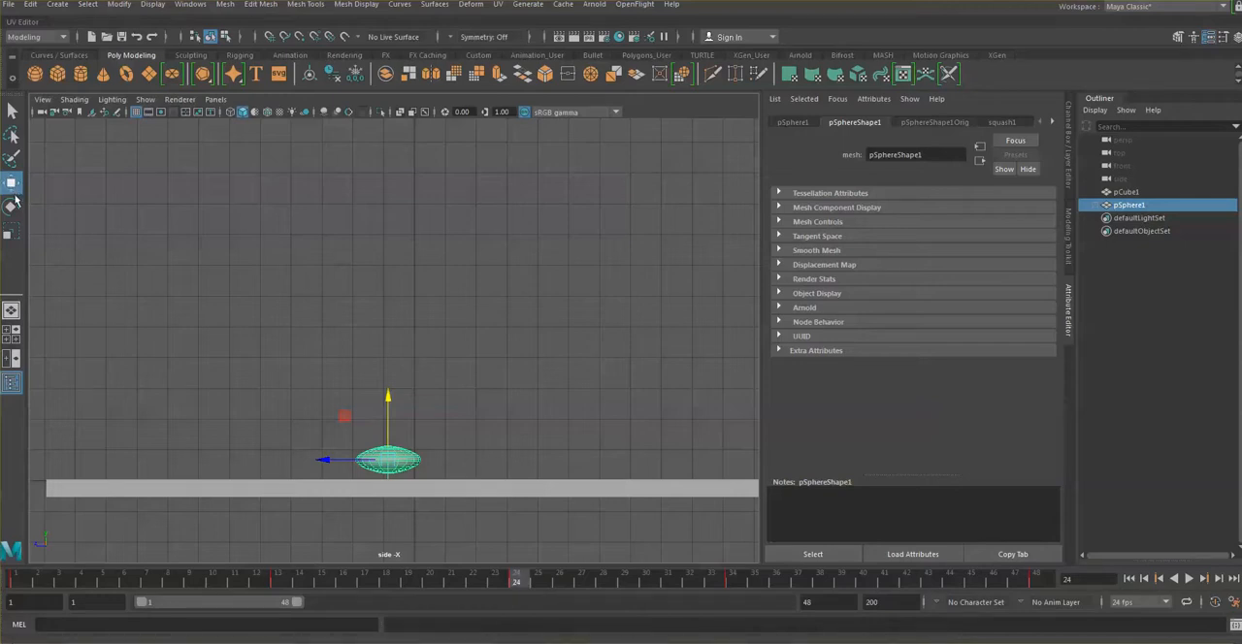
pyautogui.click(388, 397)
pyautogui.moveTo(388, 396); pyautogui.dragTo(388, 404)
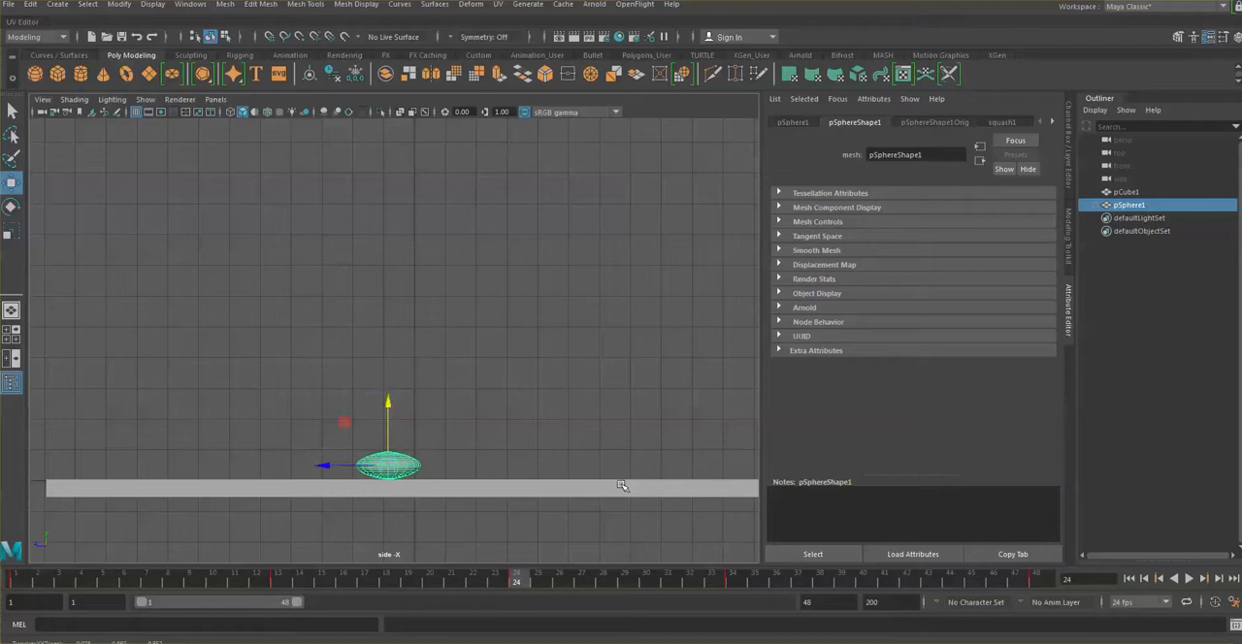
pyautogui.press('s')
pyautogui.hotkey('alt', 'v')
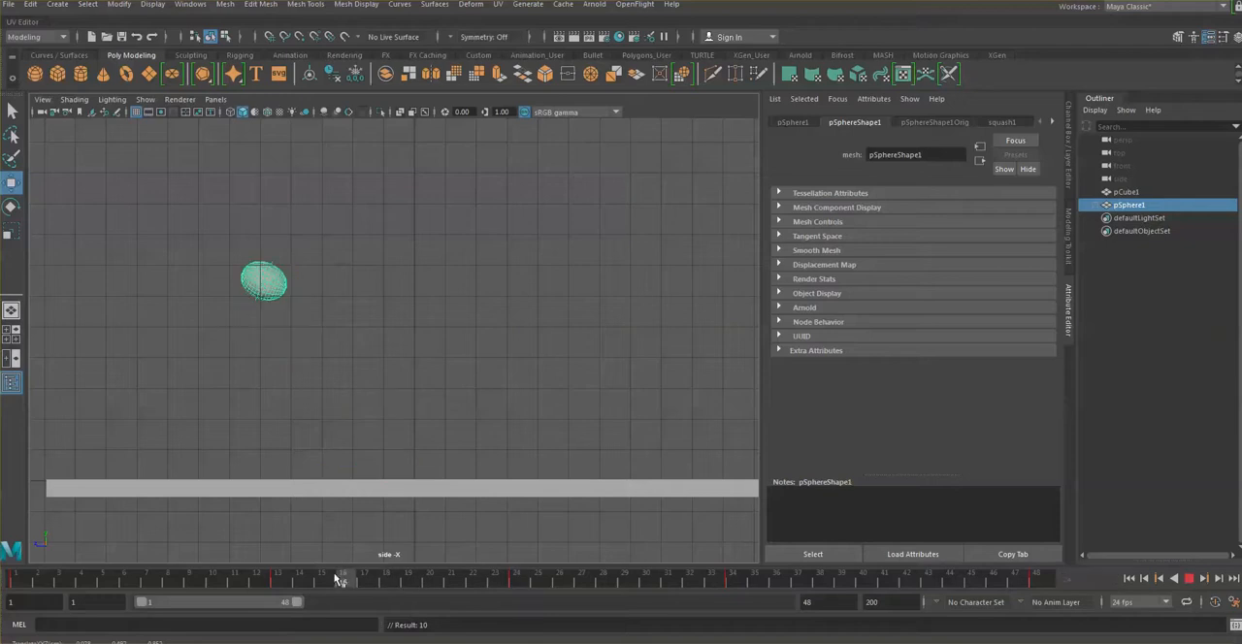
# Step: Lower the squashed ball onto the floor surface at frame 48
pyautogui.moveTo(337, 580); pyautogui.dragTo(1072, 592)
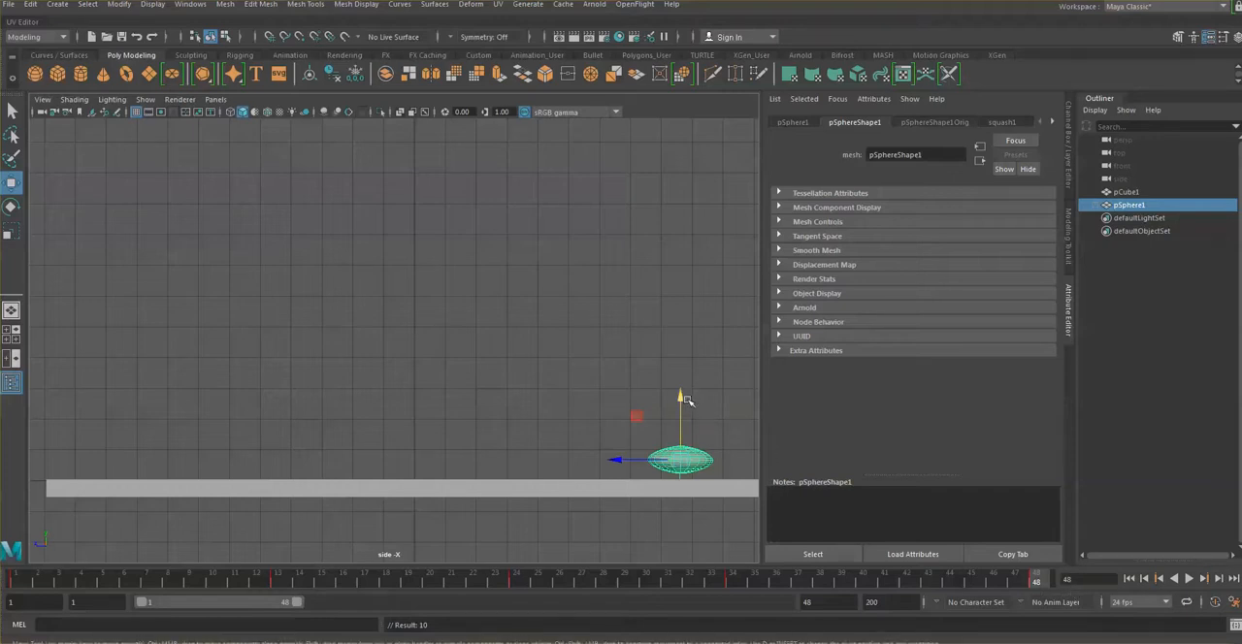
pyautogui.moveTo(680, 398); pyautogui.dragTo(680, 398)
pyautogui.moveTo(681, 398); pyautogui.dragTo(683, 405)
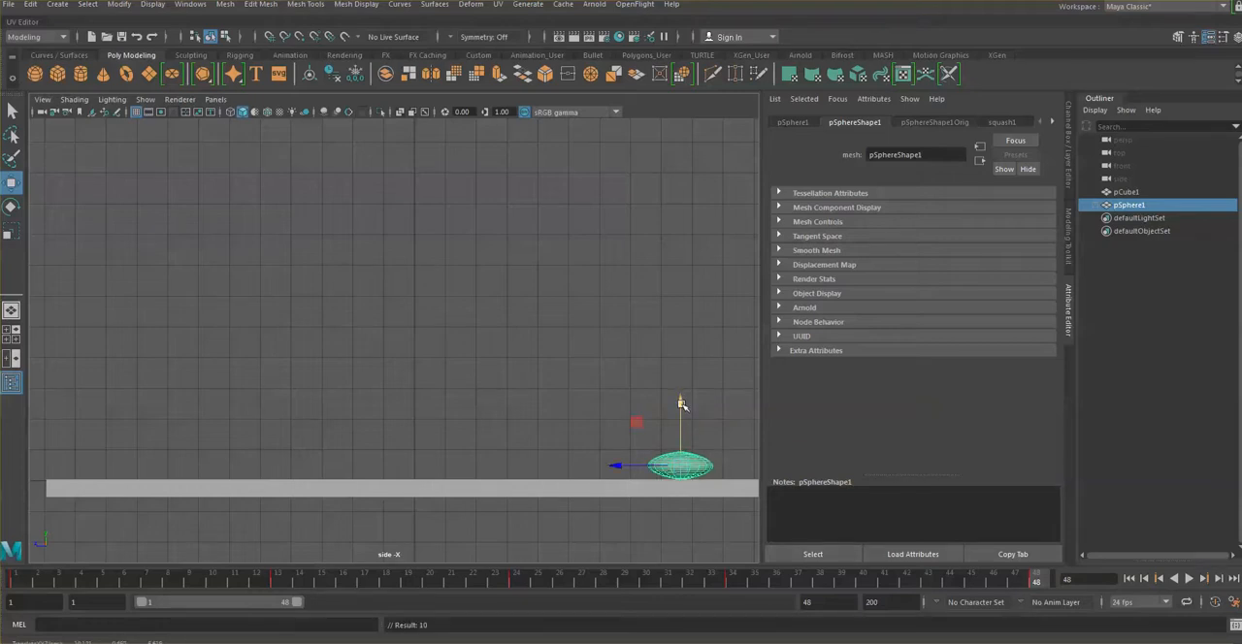
# Step: Lower the squashed ball onto the floor surface at frame 1 and set a key there
pyautogui.moveTo(1039, 581); pyautogui.dragTo(11, 580)
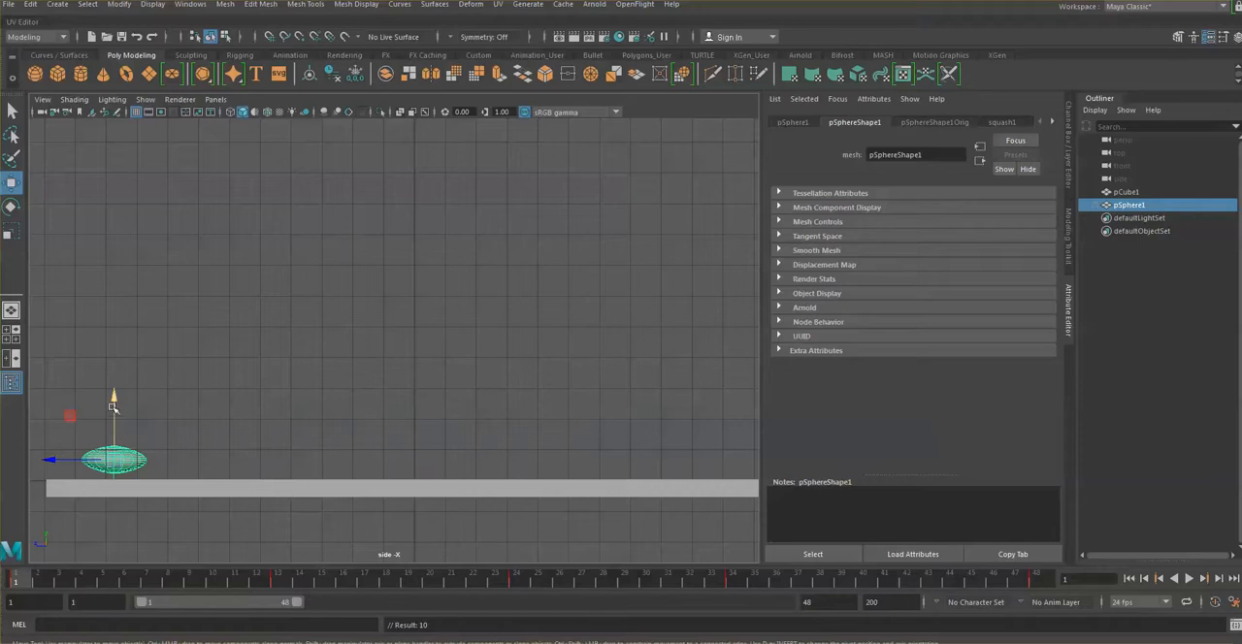
pyautogui.moveTo(113, 399); pyautogui.dragTo(114, 407)
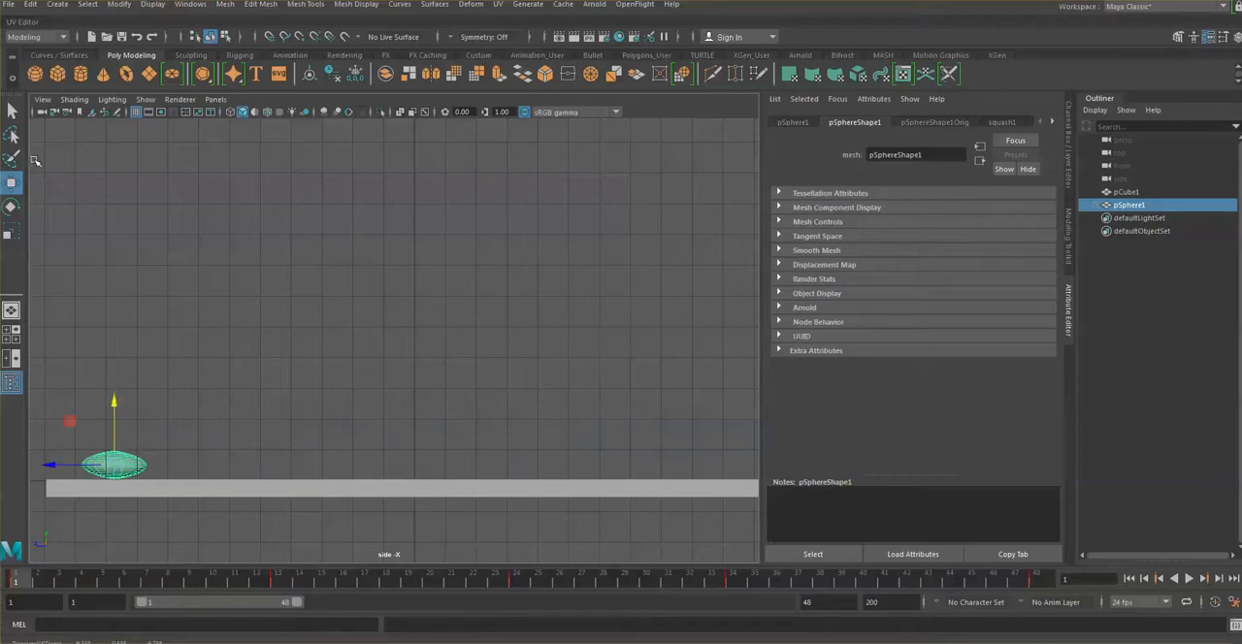
pyautogui.click(11, 181)
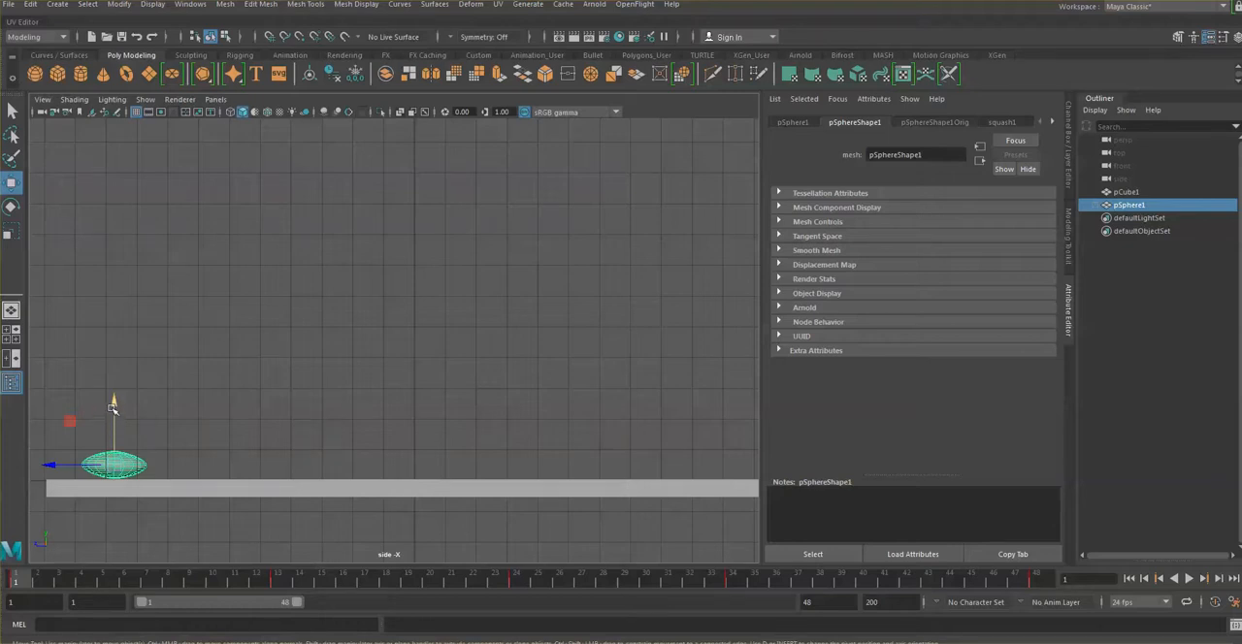
pyautogui.moveTo(111, 409); pyautogui.dragTo(112, 410)
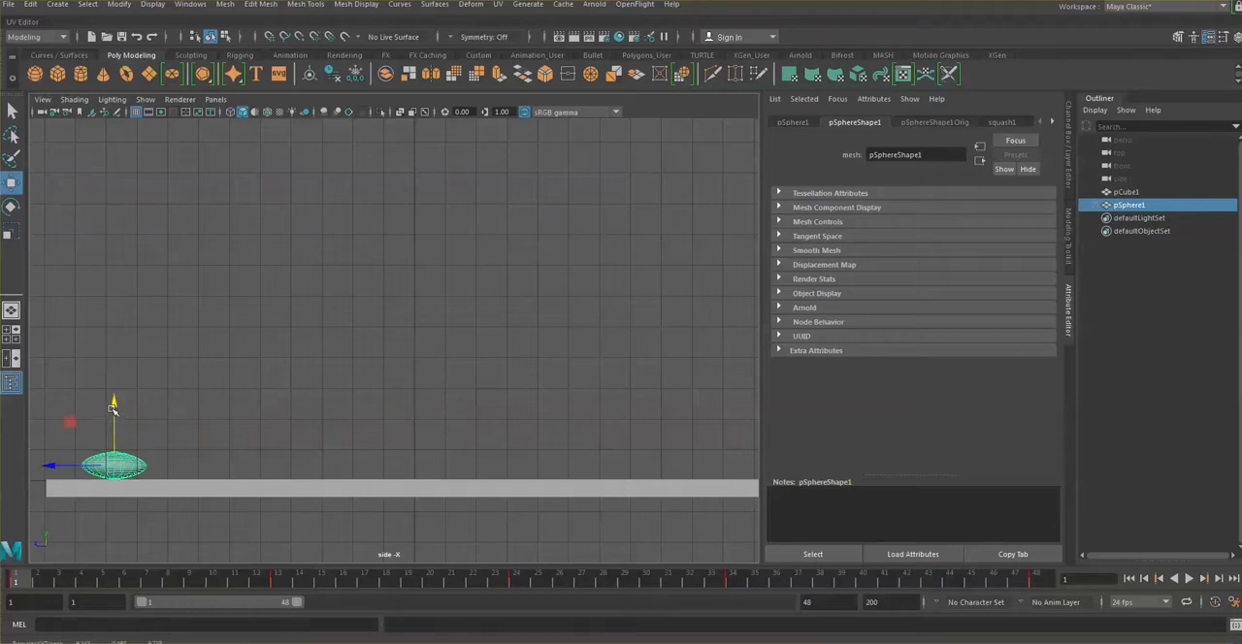
pyautogui.press('s')
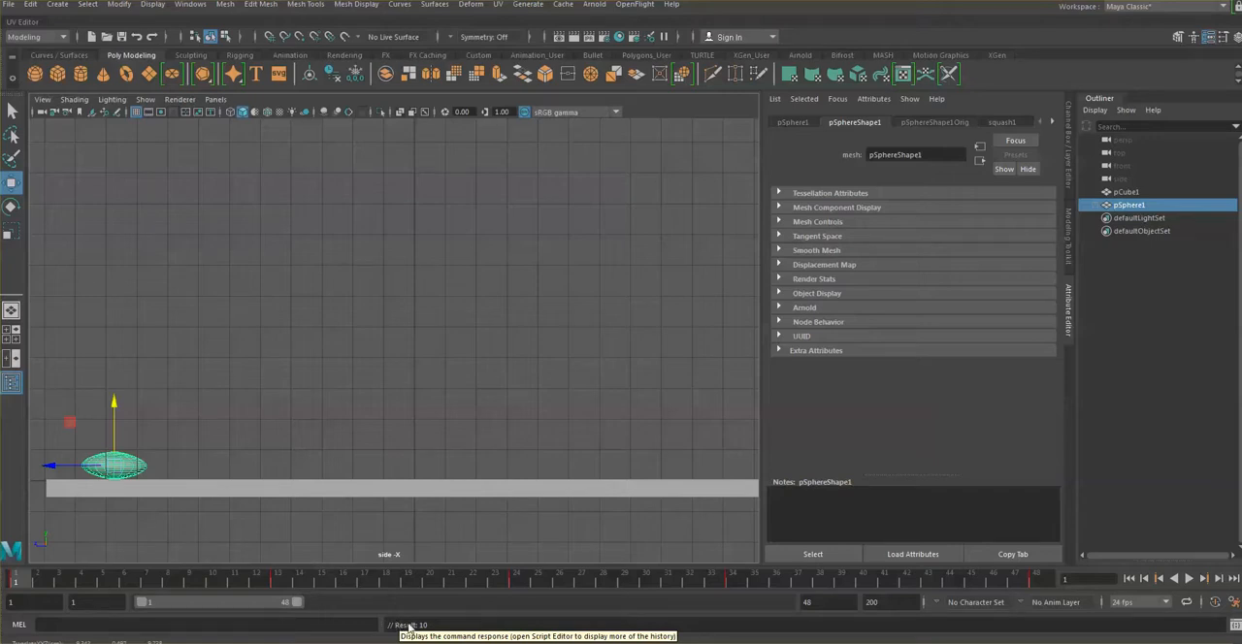
# Step: Scrub and play the bounce to check the ball's floor contacts and its motion around frame 24
pyautogui.moveTo(30, 581)
pyautogui.mouseDown()
pyautogui.moveTo(181, 581)
pyautogui.moveTo(17, 580)
pyautogui.mouseUp()
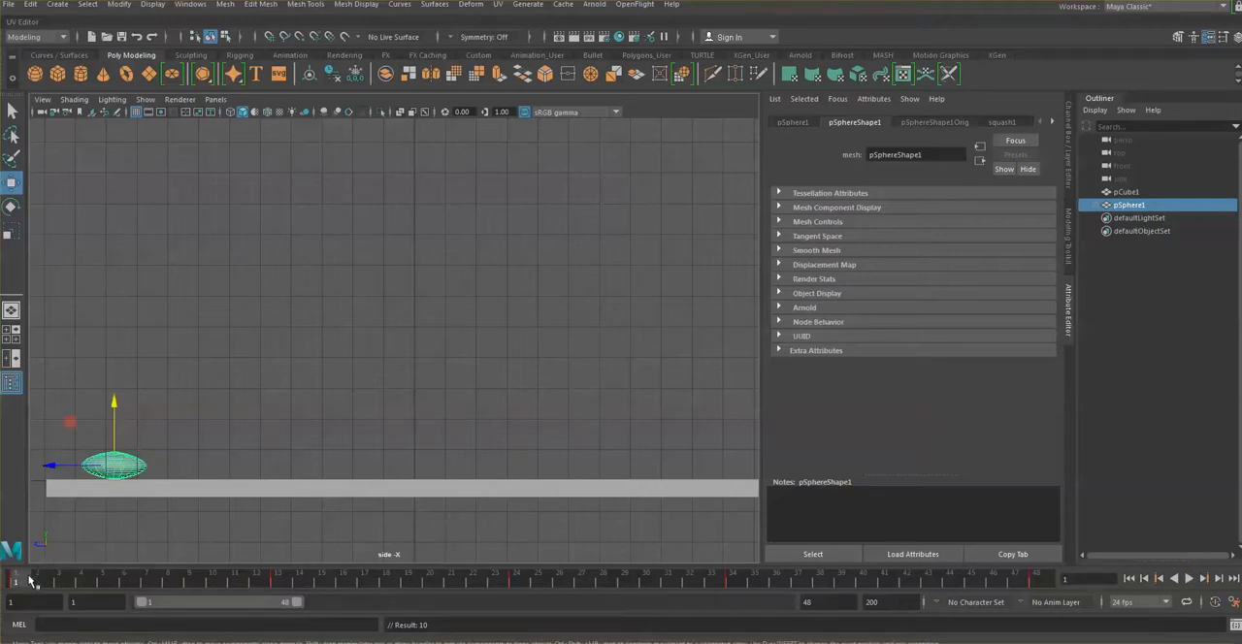
pyautogui.moveTo(29, 581); pyautogui.dragTo(526, 593)
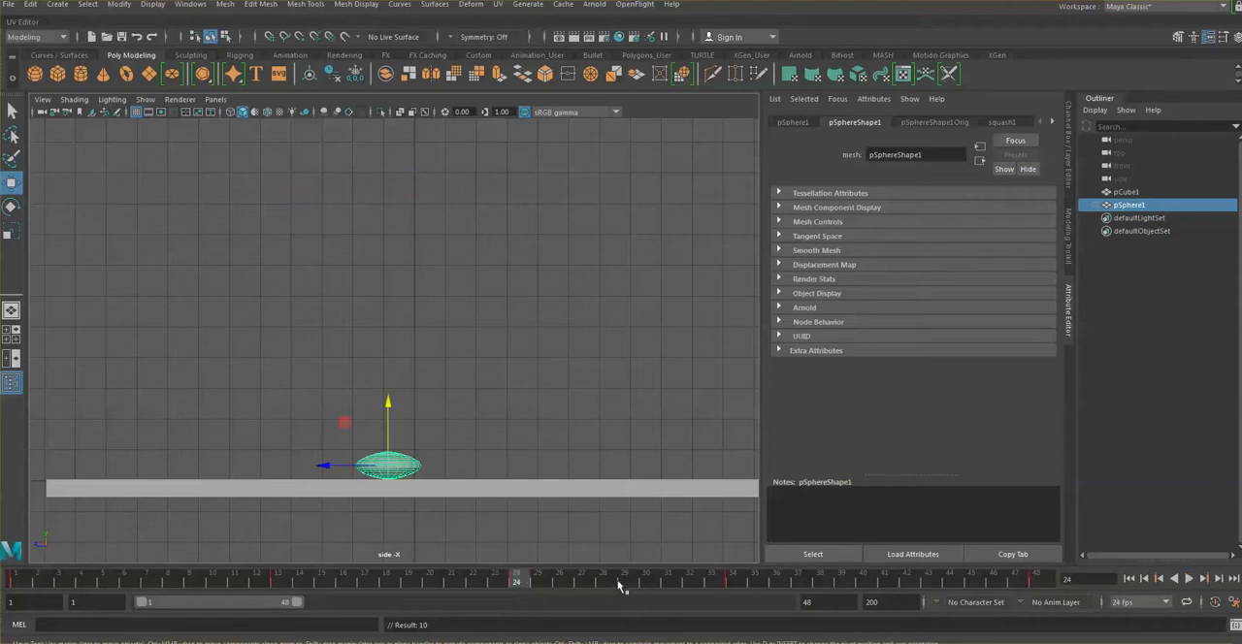
pyautogui.moveTo(396, 588); pyautogui.dragTo(69, 584)
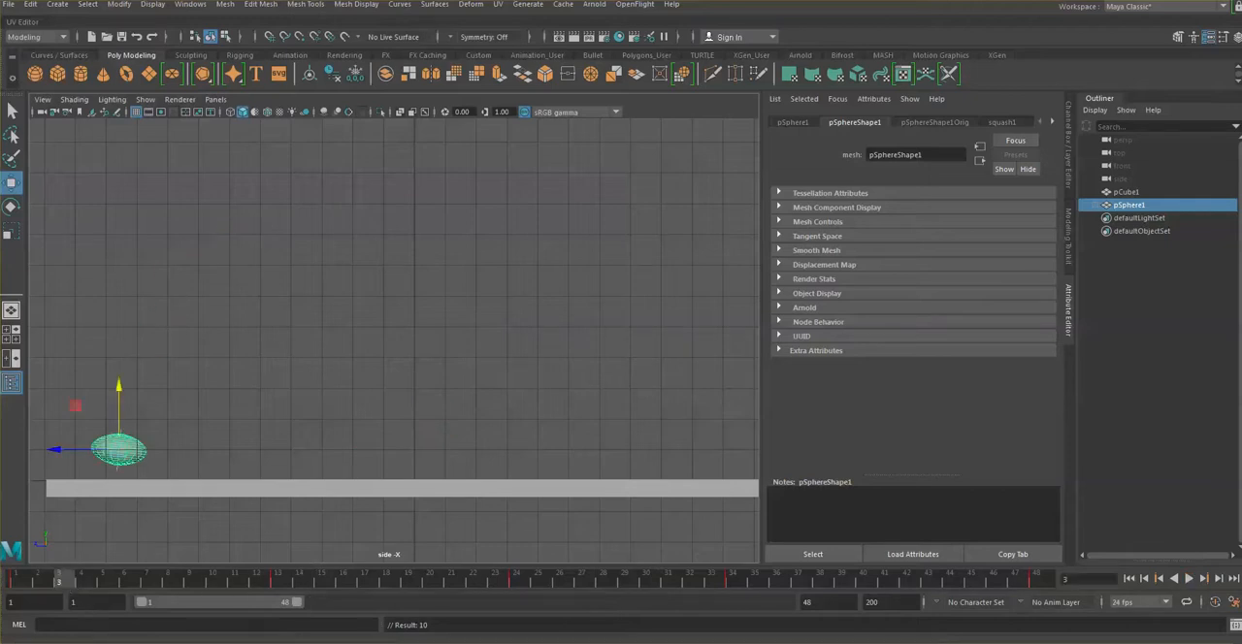
pyautogui.click(1189, 578)
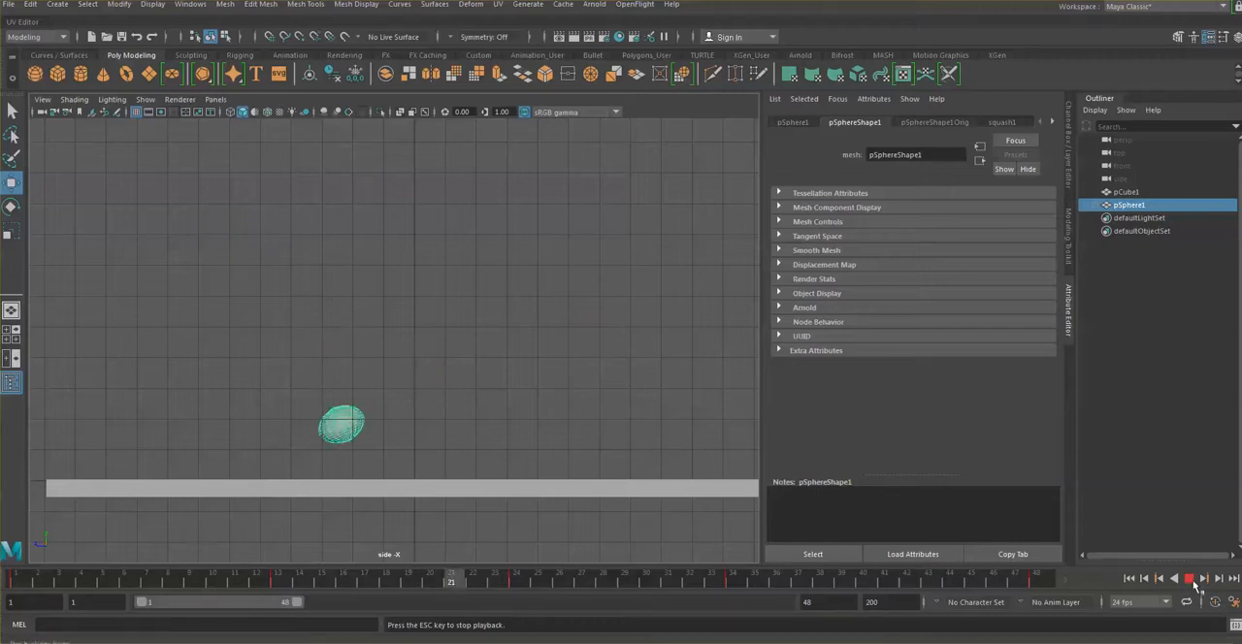
pyautogui.click(1190, 578)
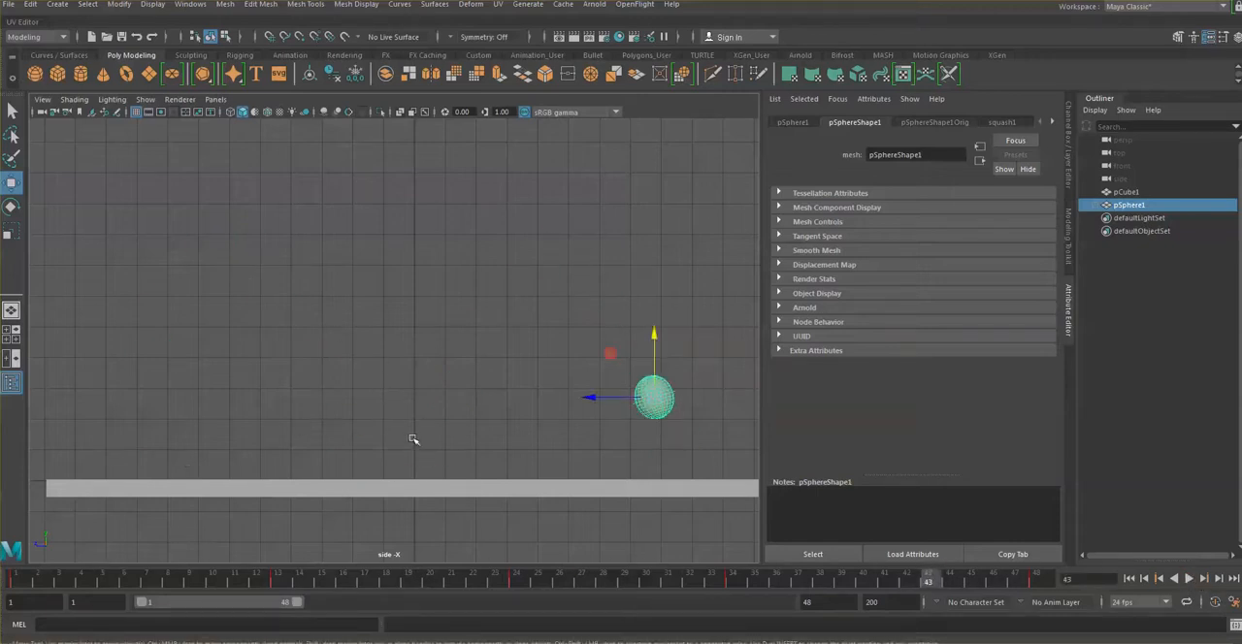
pyautogui.moveTo(339, 583)
pyautogui.mouseDown()
pyautogui.moveTo(308, 584)
pyautogui.moveTo(437, 594)
pyautogui.moveTo(588, 579)
pyautogui.moveTo(493, 580)
pyautogui.moveTo(540, 581)
pyautogui.moveTo(471, 583)
pyautogui.moveTo(595, 583)
pyautogui.moveTo(450, 583)
pyautogui.moveTo(527, 607)
pyautogui.mouseUp()
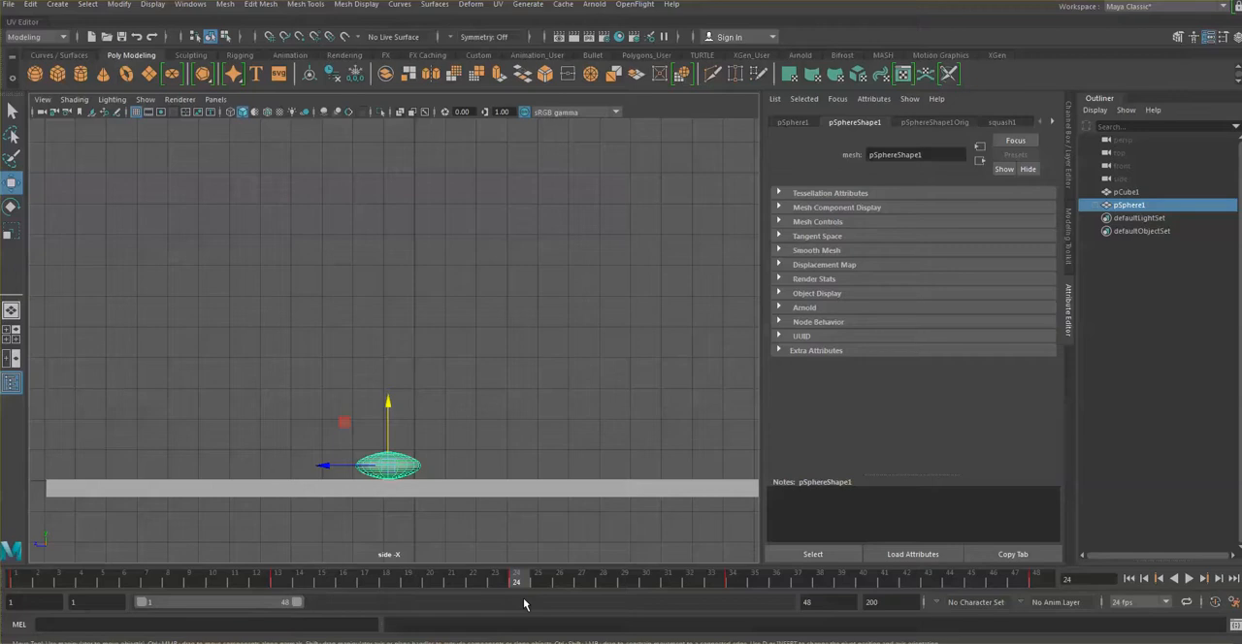
pyautogui.moveTo(508, 585)
pyautogui.mouseDown()
pyautogui.moveTo(390, 587)
pyautogui.moveTo(557, 585)
pyautogui.moveTo(454, 587)
pyautogui.moveTo(561, 586)
pyautogui.moveTo(587, 603)
pyautogui.moveTo(515, 577)
pyautogui.moveTo(508, 622)
pyautogui.moveTo(612, 611)
pyautogui.mouseUp()
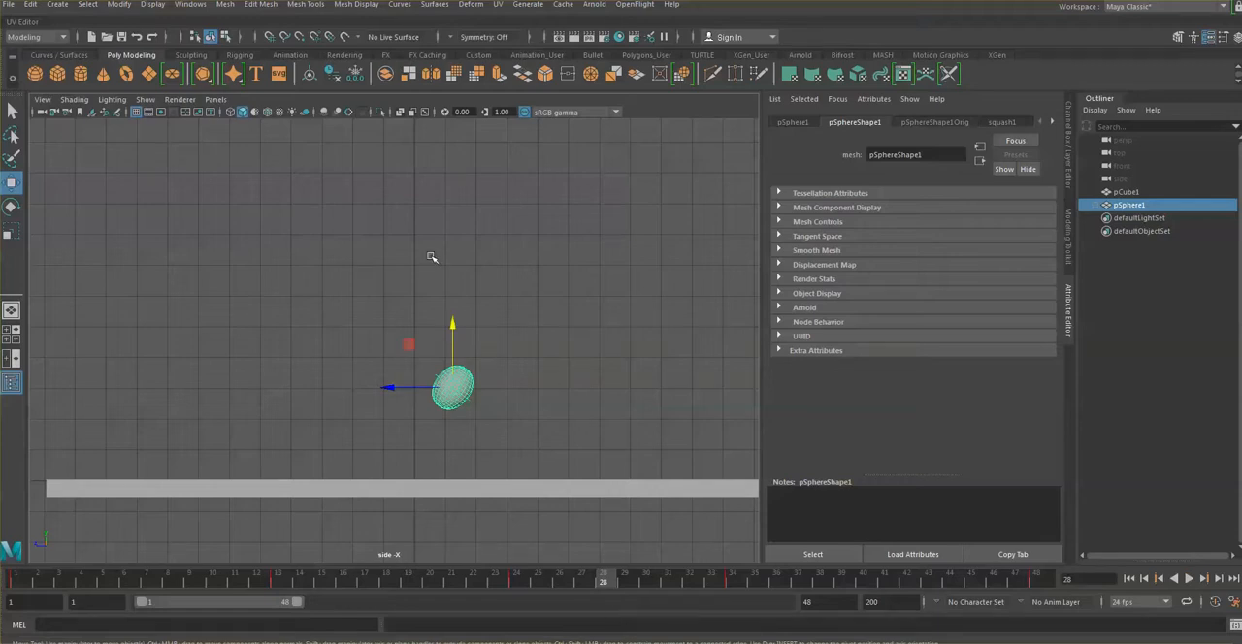
# Step: Open the Graph Editor for the selected ball and dock it above the viewport
pyautogui.click(191, 4)
pyautogui.moveTo(218, 115)
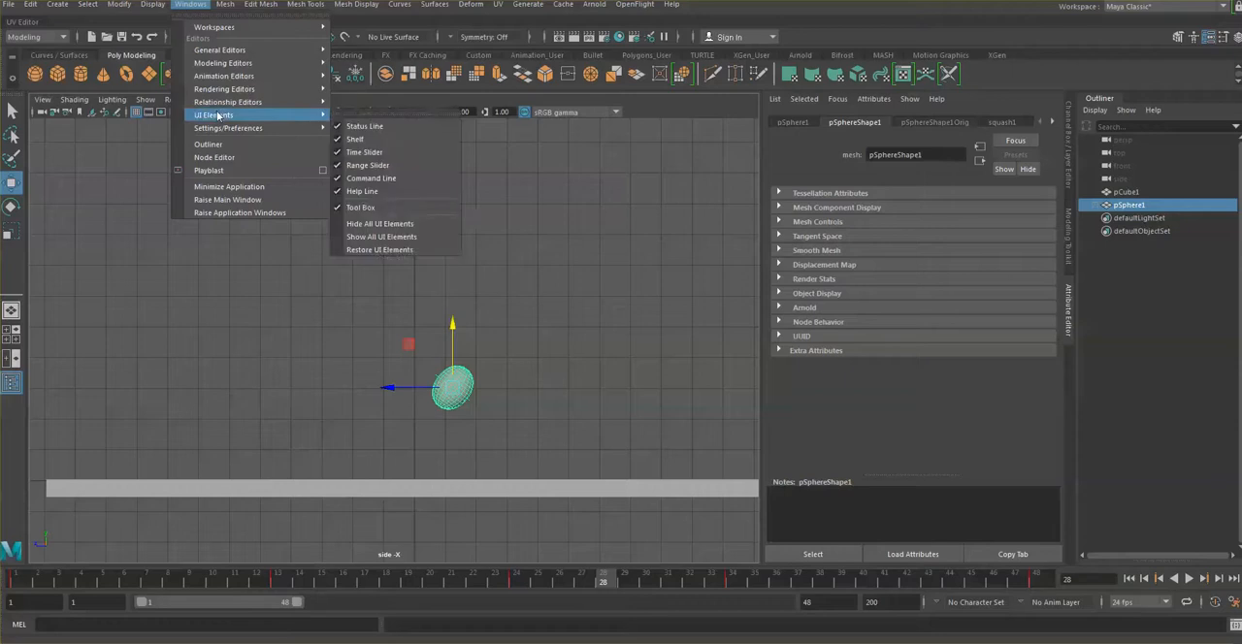
pyautogui.moveTo(219, 53)
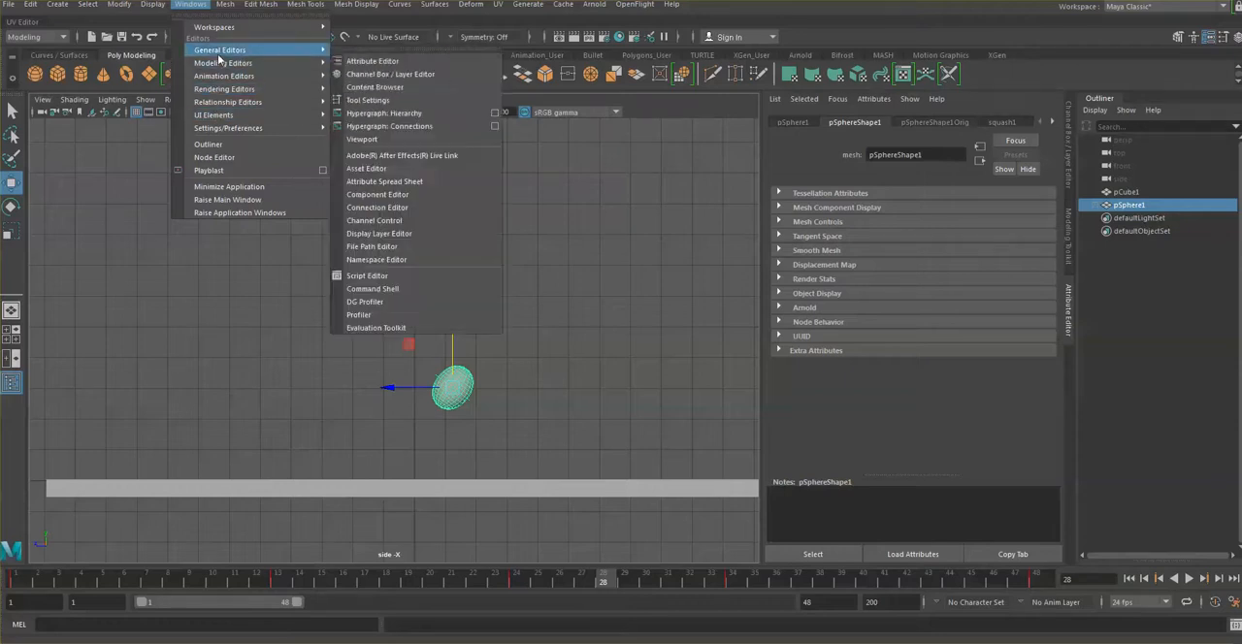
pyautogui.moveTo(220, 92)
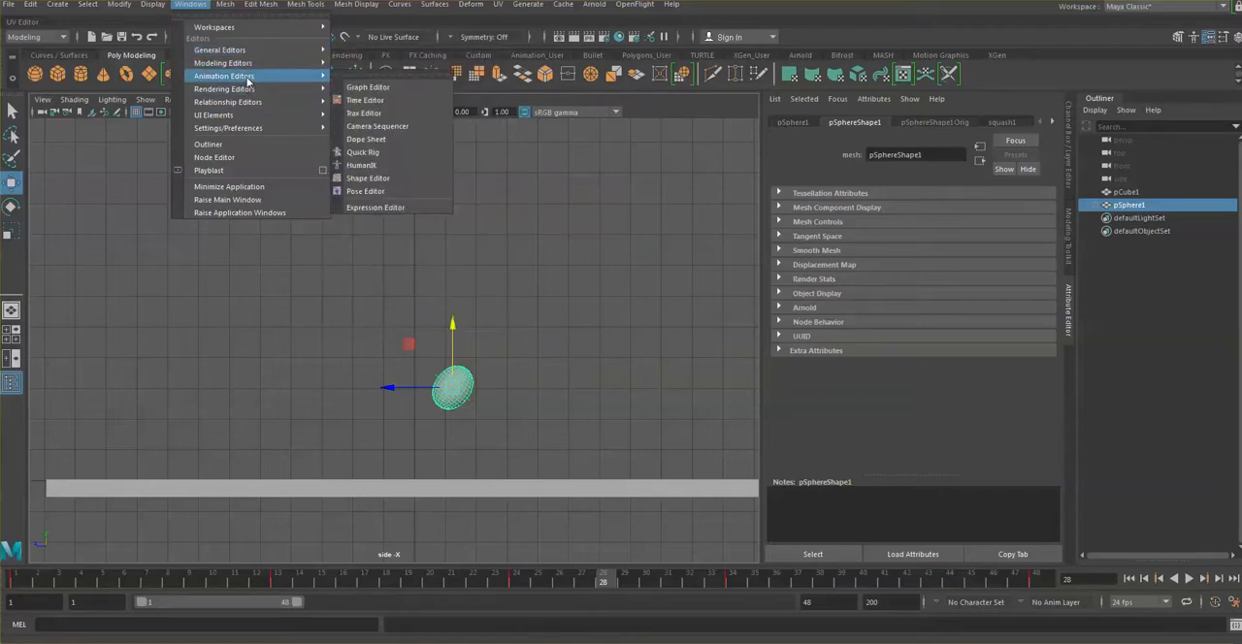
pyautogui.click(363, 87)
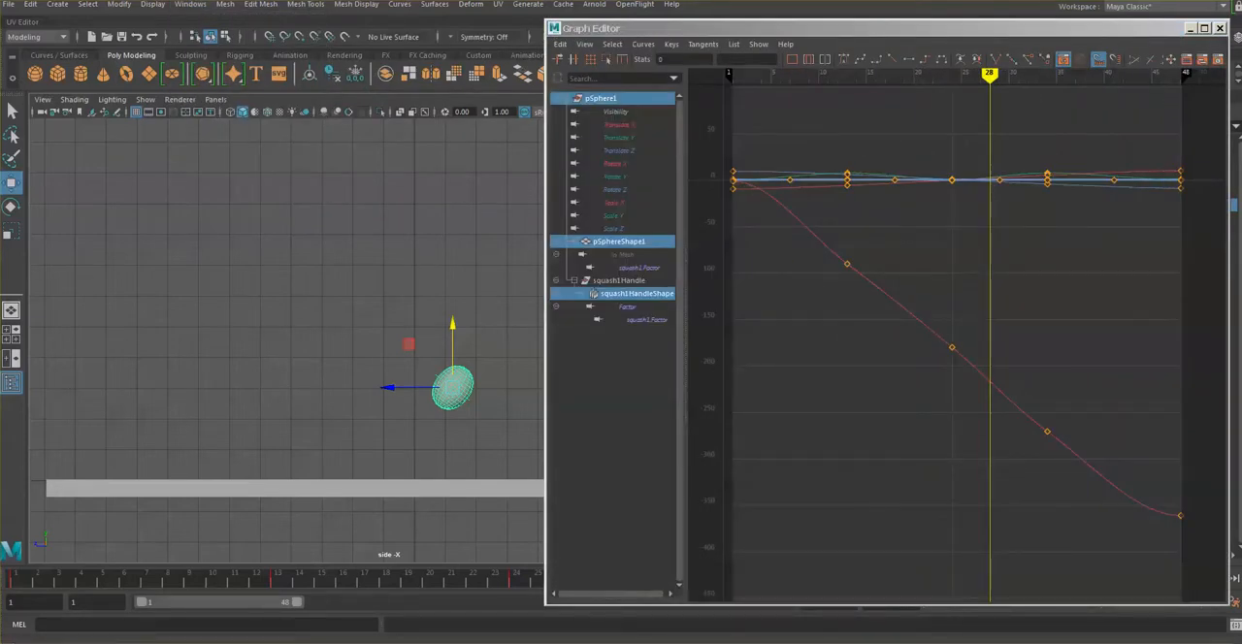
pyautogui.moveTo(830, 32); pyautogui.dragTo(801, 25)
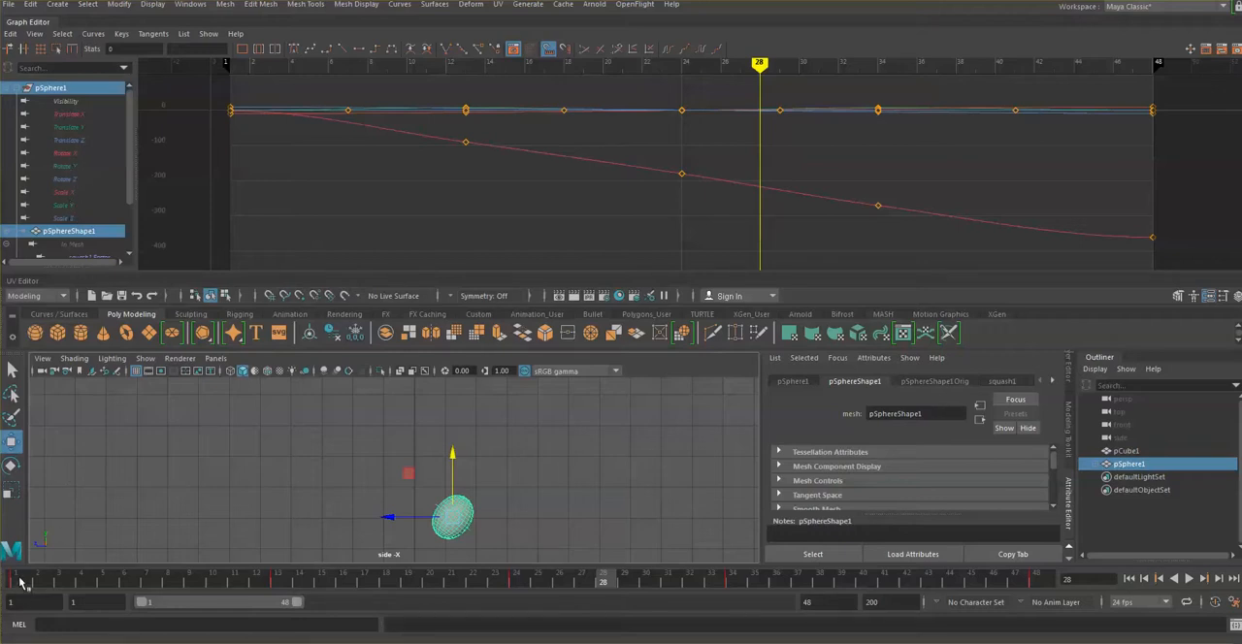
# Step: Examine the ball's landing between frames 22 and 24 with the whole floor framed in the side view
pyautogui.moveTo(21, 581); pyautogui.dragTo(517, 582)
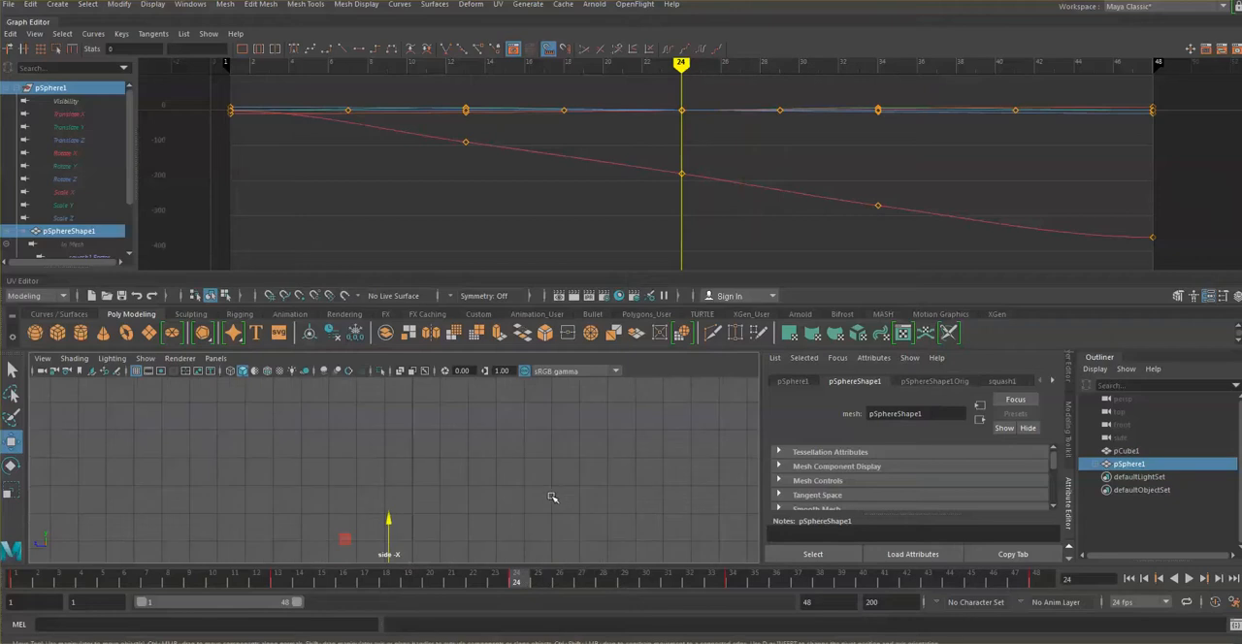
pyautogui.scroll(-2, 553, 498)
pyautogui.keyDown('alt'); pyautogui.moveTo(553, 498); pyautogui.dragTo(535, 444, button='middle'); pyautogui.keyUp('alt')
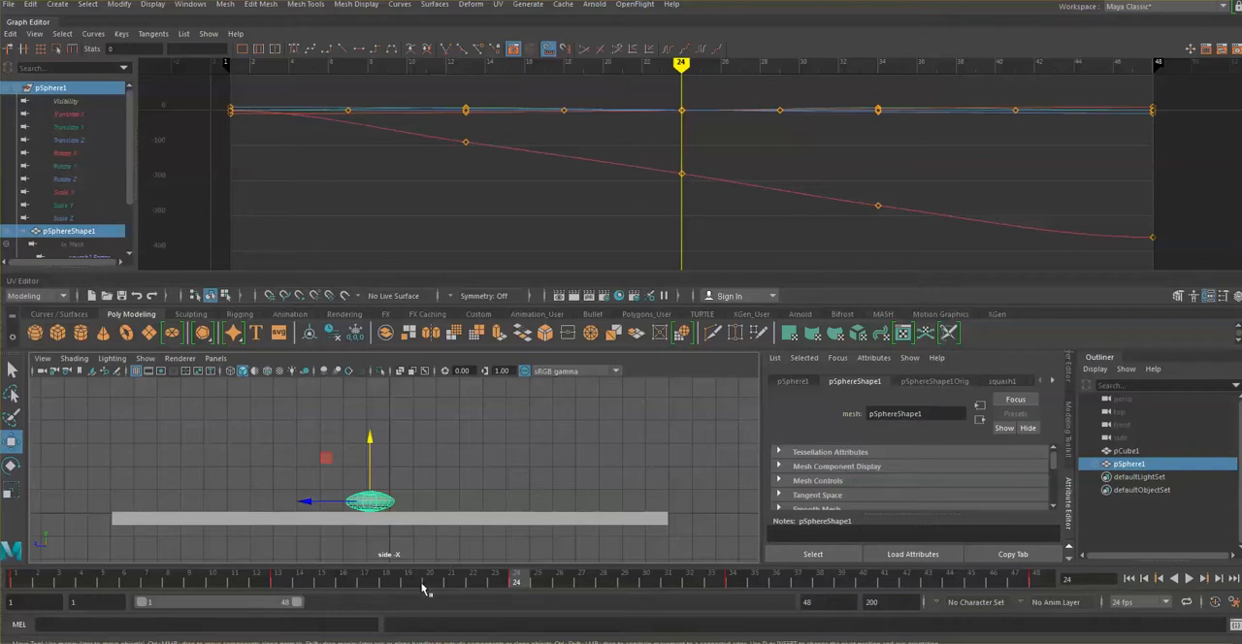
pyautogui.moveTo(502, 586); pyautogui.dragTo(474, 582)
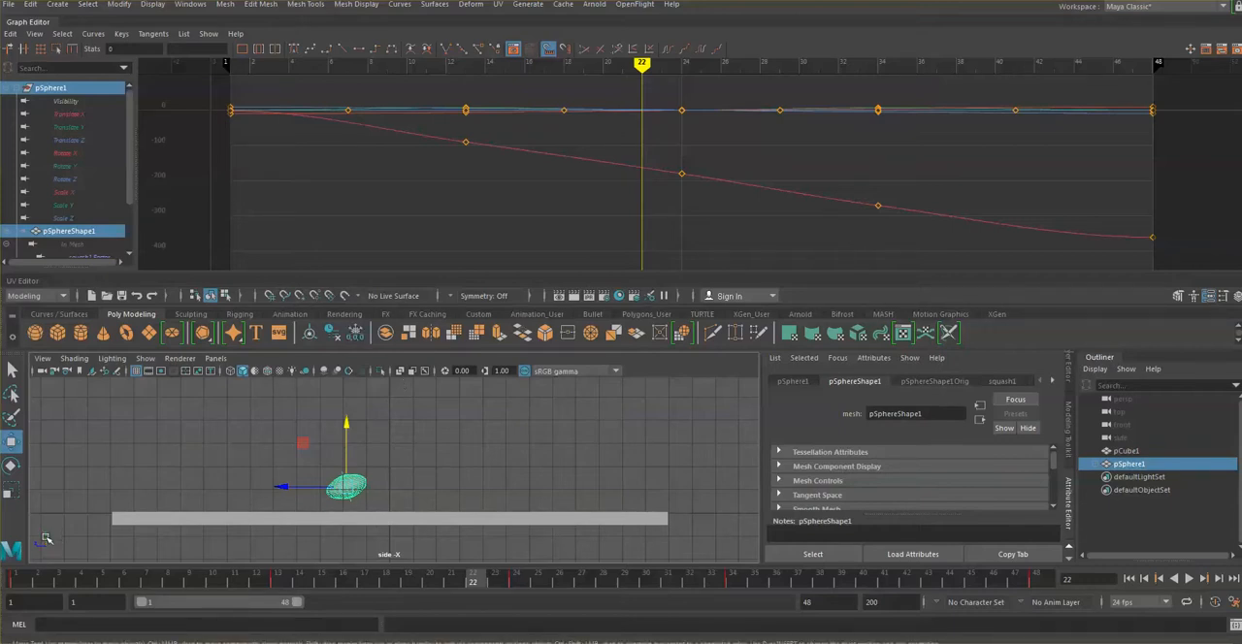
# Step: Isolate the ball's Translate Y curve and play the animation from frame 1 to check the bounce
pyautogui.click(67, 128)
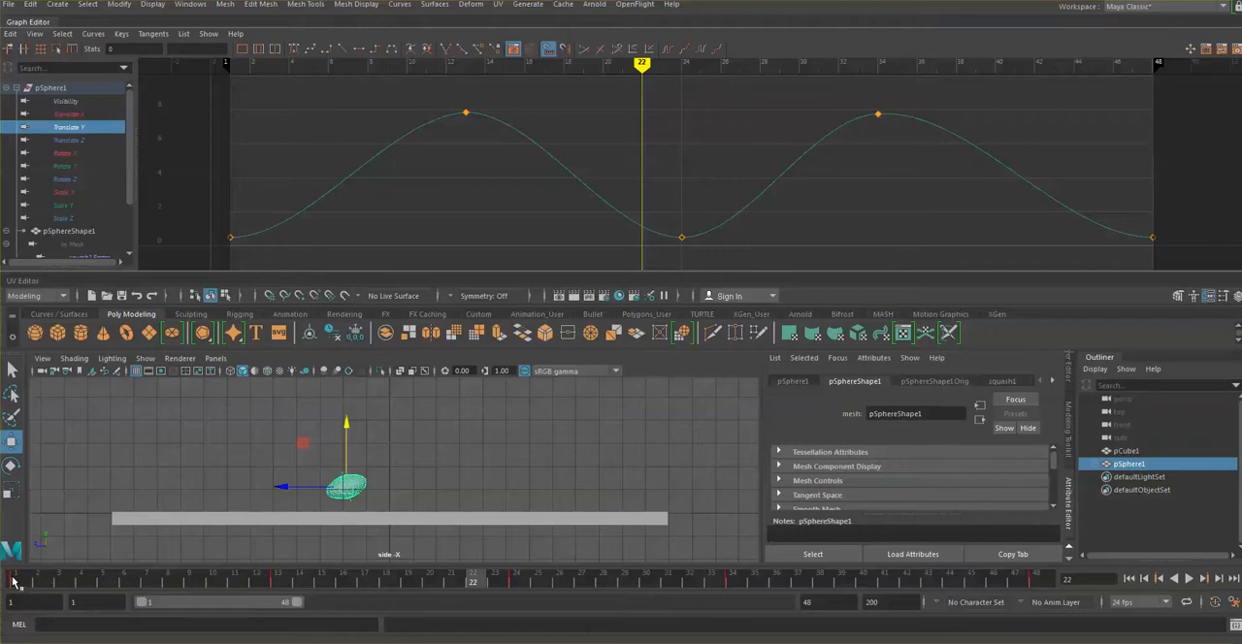
pyautogui.click(13, 580)
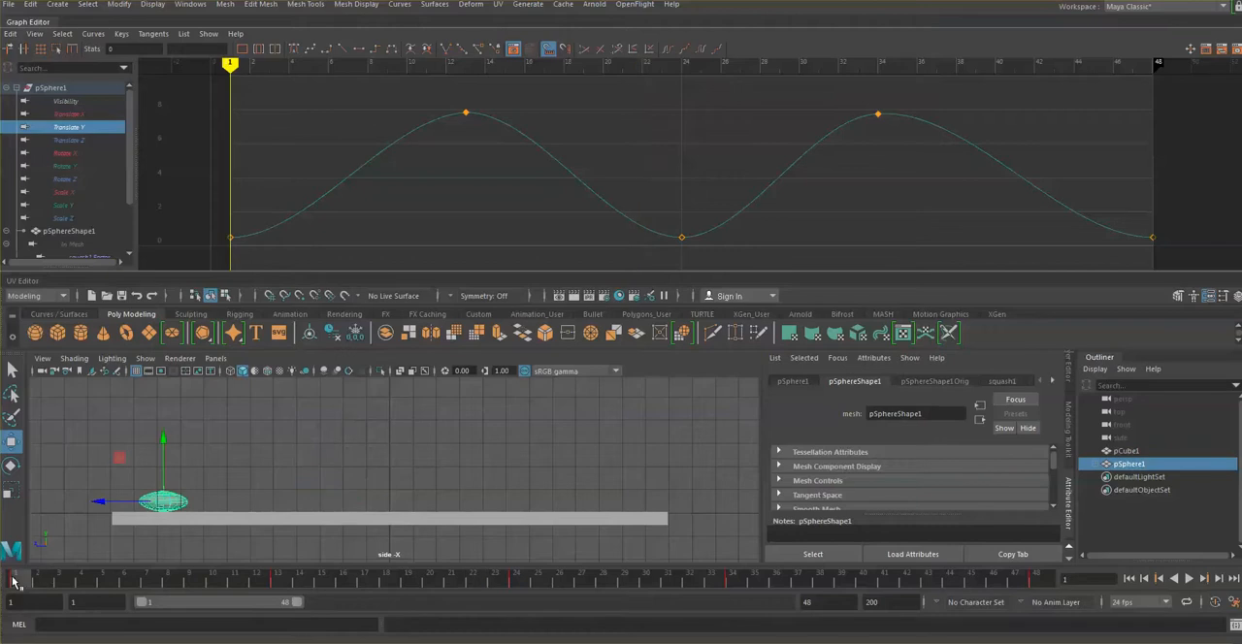
pyautogui.click(1189, 578)
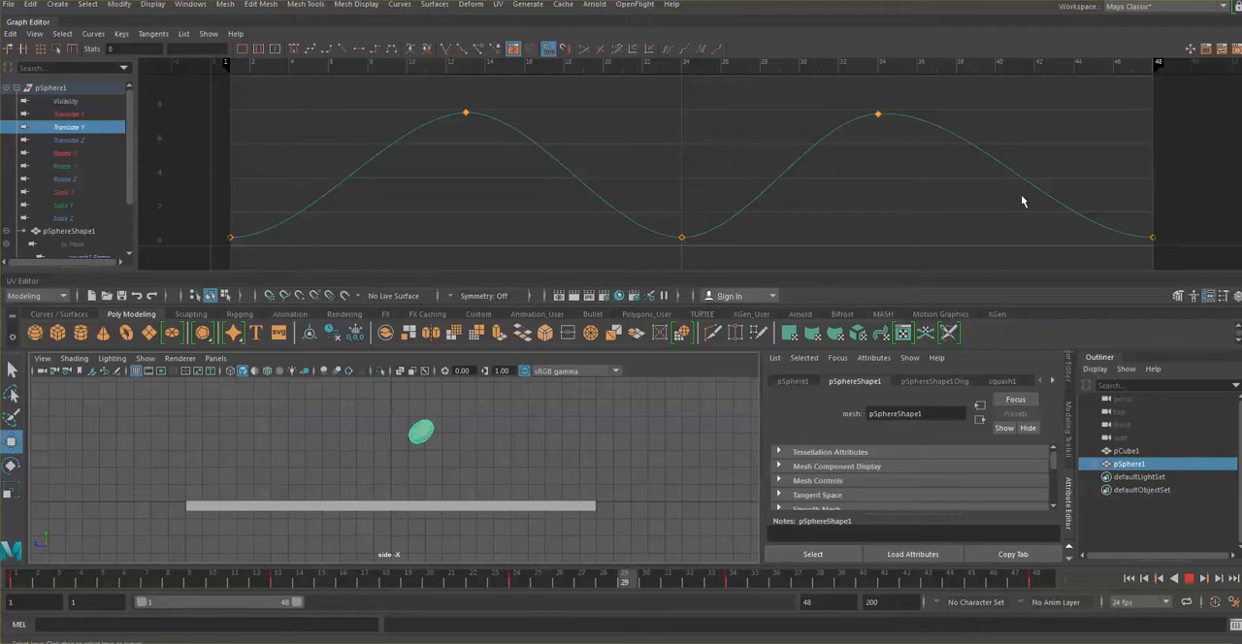
pyautogui.click(1190, 579)
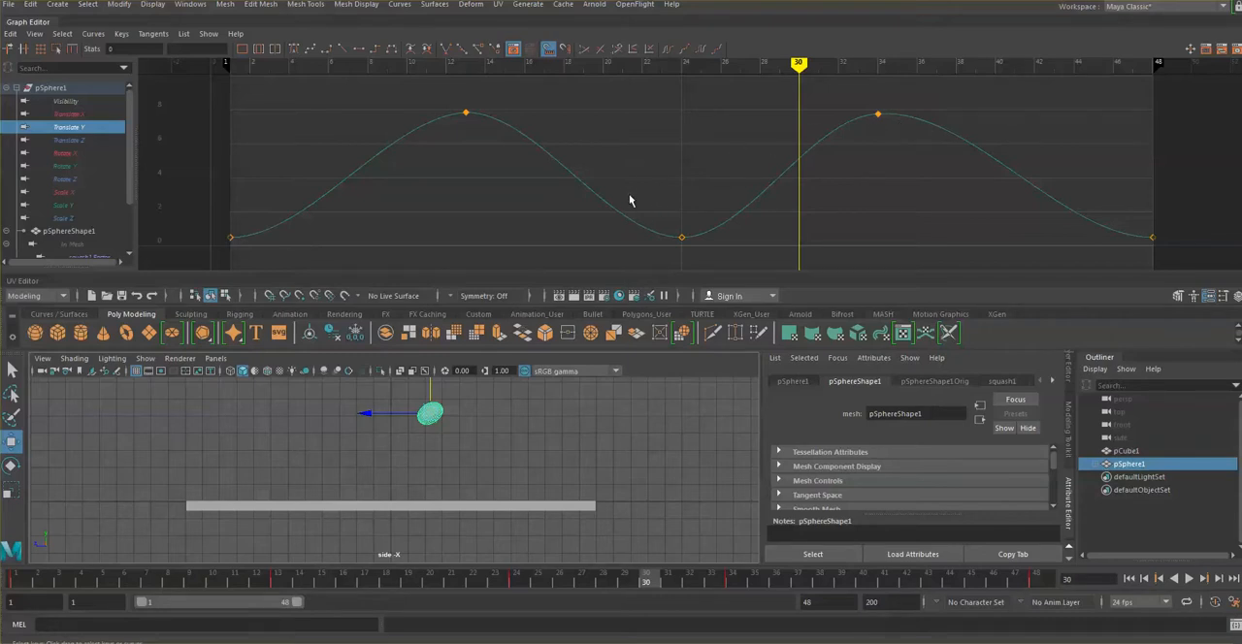
# Step: Break the tangents of the Translate Y key at frame 24, where the ball hits the floor
pyautogui.moveTo(635, 198); pyautogui.dragTo(719, 262)
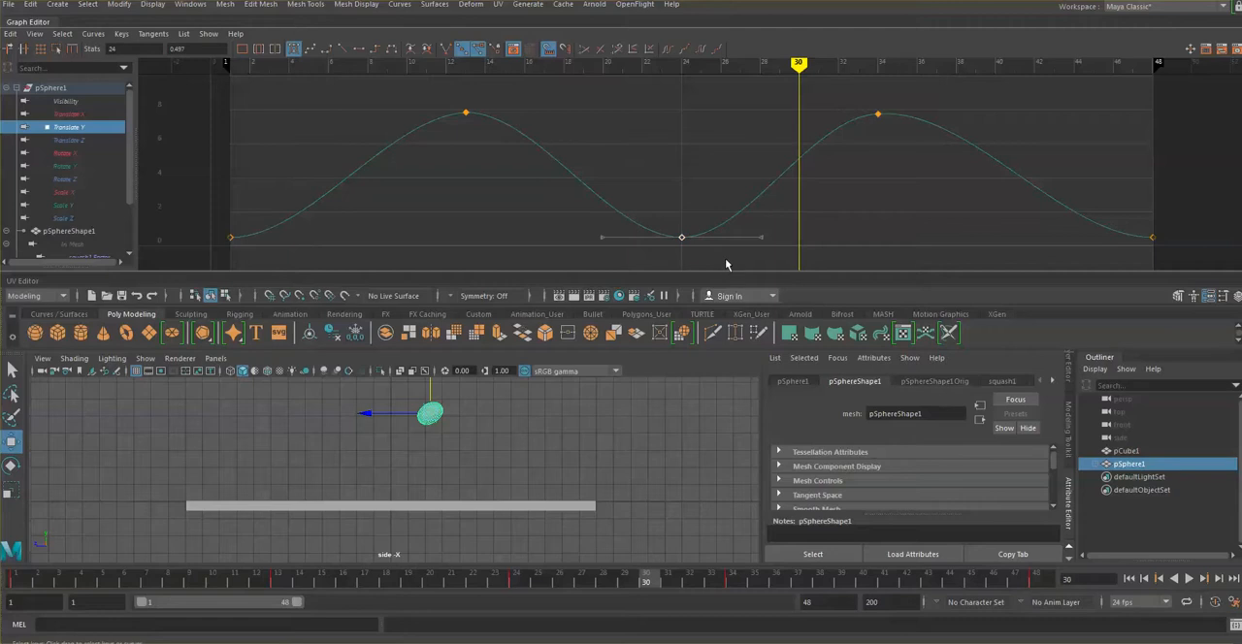
pyautogui.moveTo(661, 211); pyautogui.dragTo(694, 262)
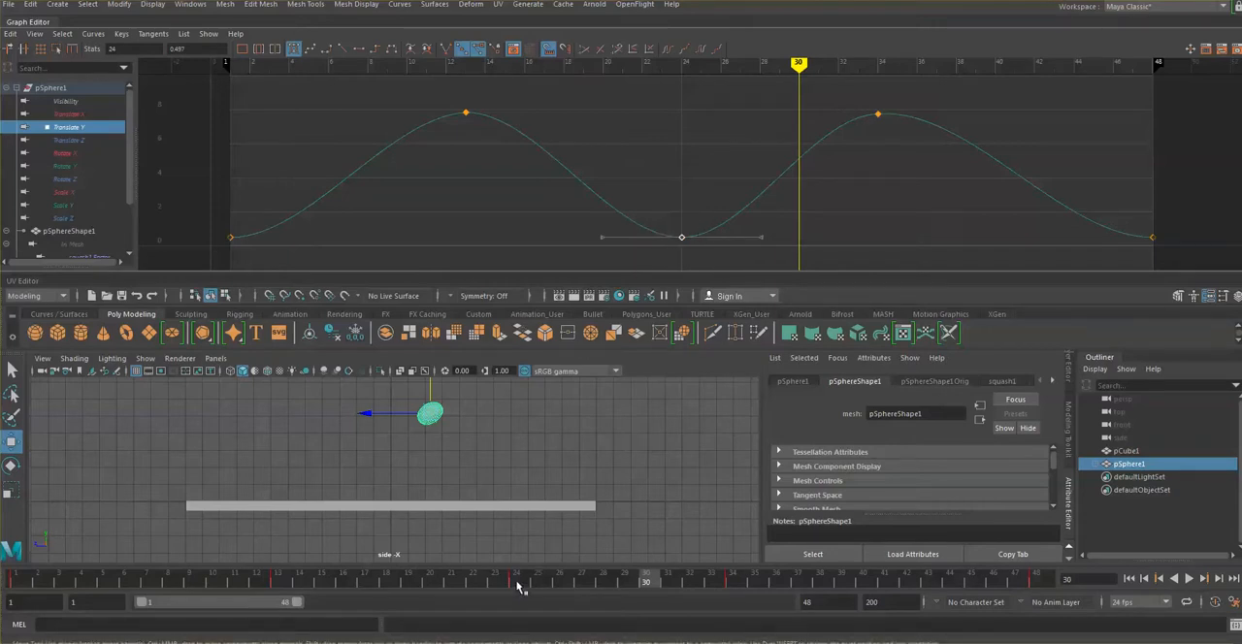
pyautogui.click(517, 583)
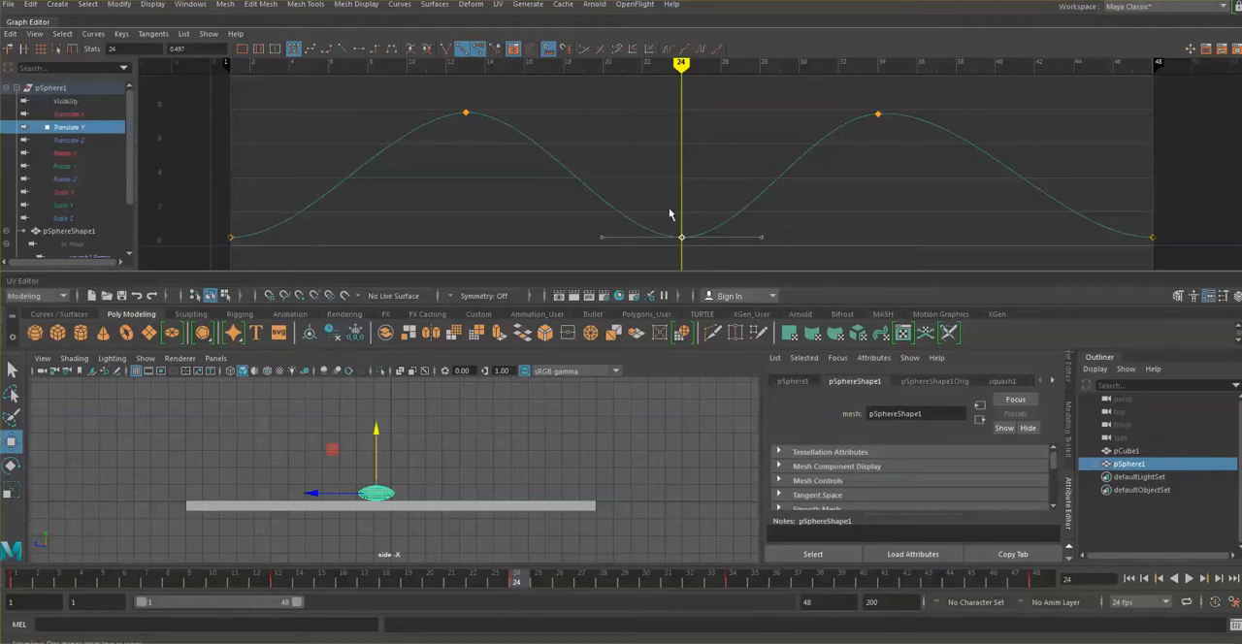
pyautogui.moveTo(667, 220); pyautogui.dragTo(707, 263)
pyautogui.click(153, 34)
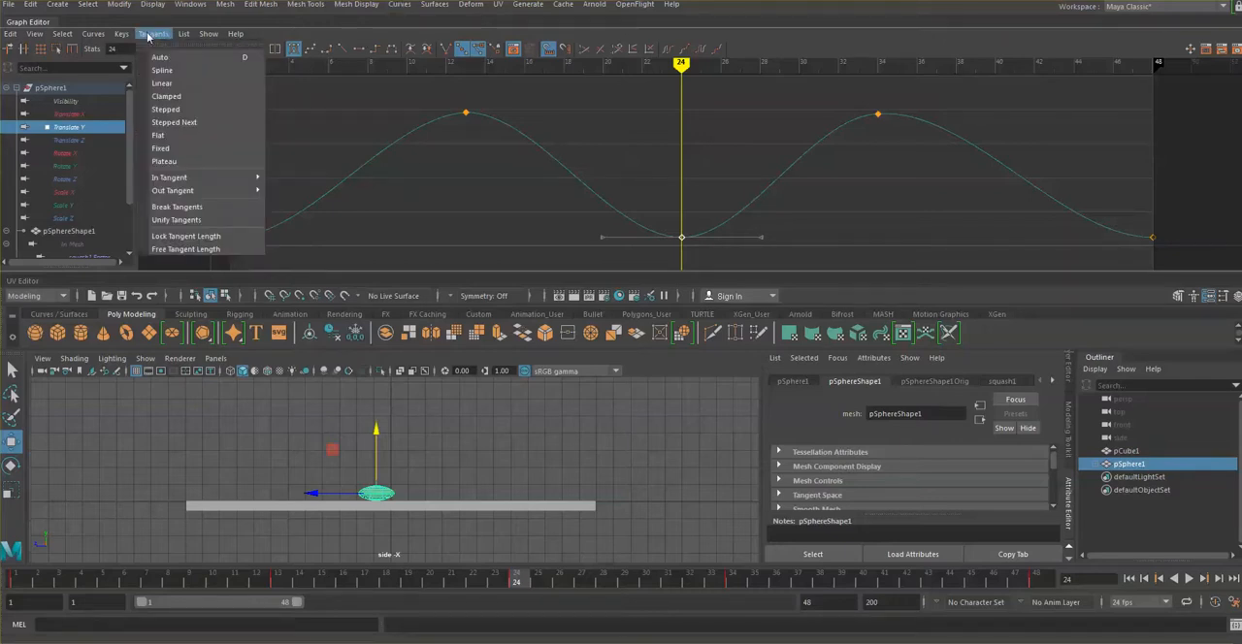
pyautogui.click(197, 207)
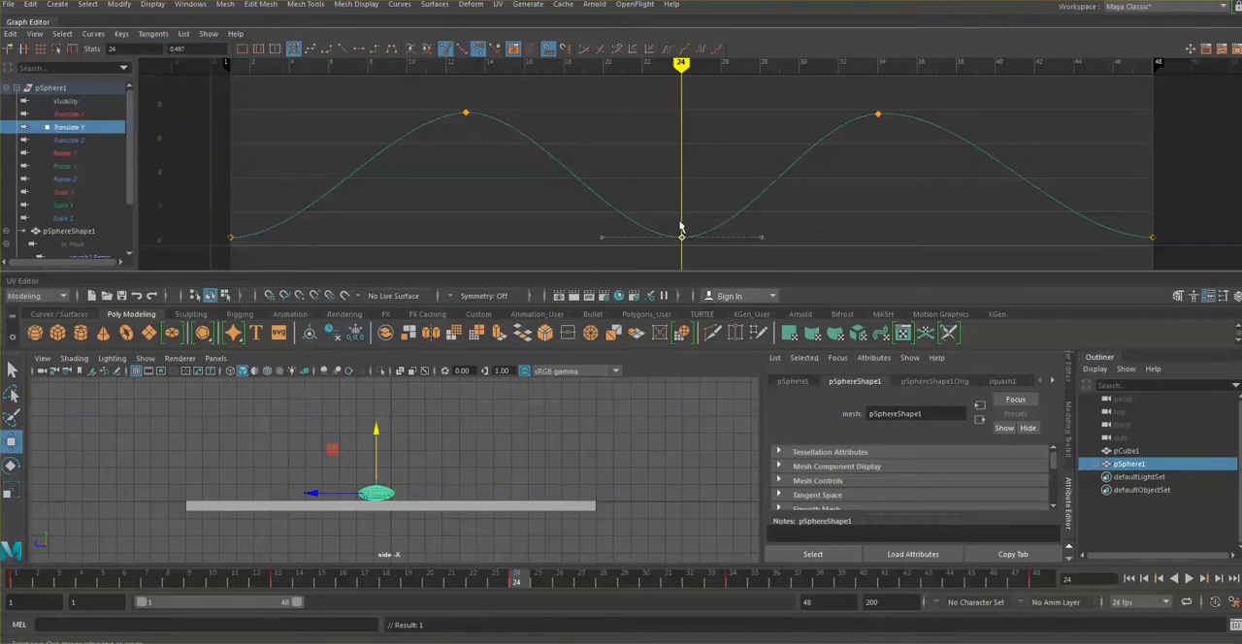
# Step: Angle both tangent handles of the frame 24 key upward to form a sharp V, and scrub the motion
pyautogui.moveTo(663, 211); pyautogui.dragTo(715, 269)
pyautogui.moveTo(653, 212); pyautogui.dragTo(718, 269)
pyautogui.click(154, 34)
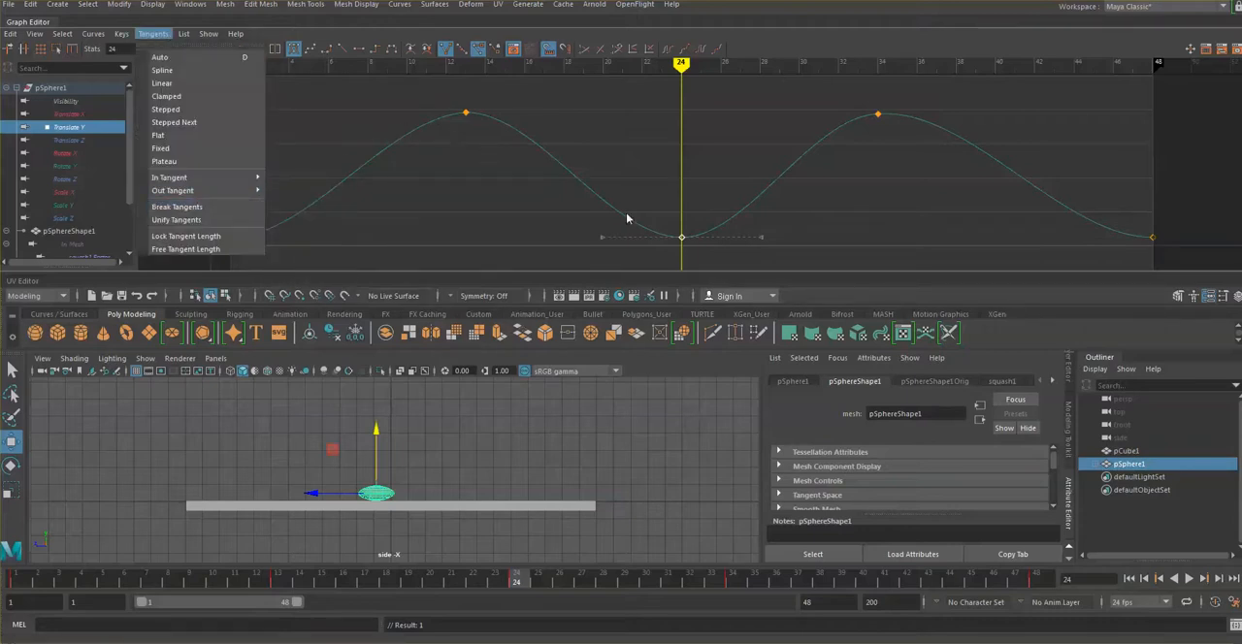
pyautogui.moveTo(724, 212); pyautogui.dragTo(754, 194)
pyautogui.moveTo(754, 186); pyautogui.dragTo(750, 174)
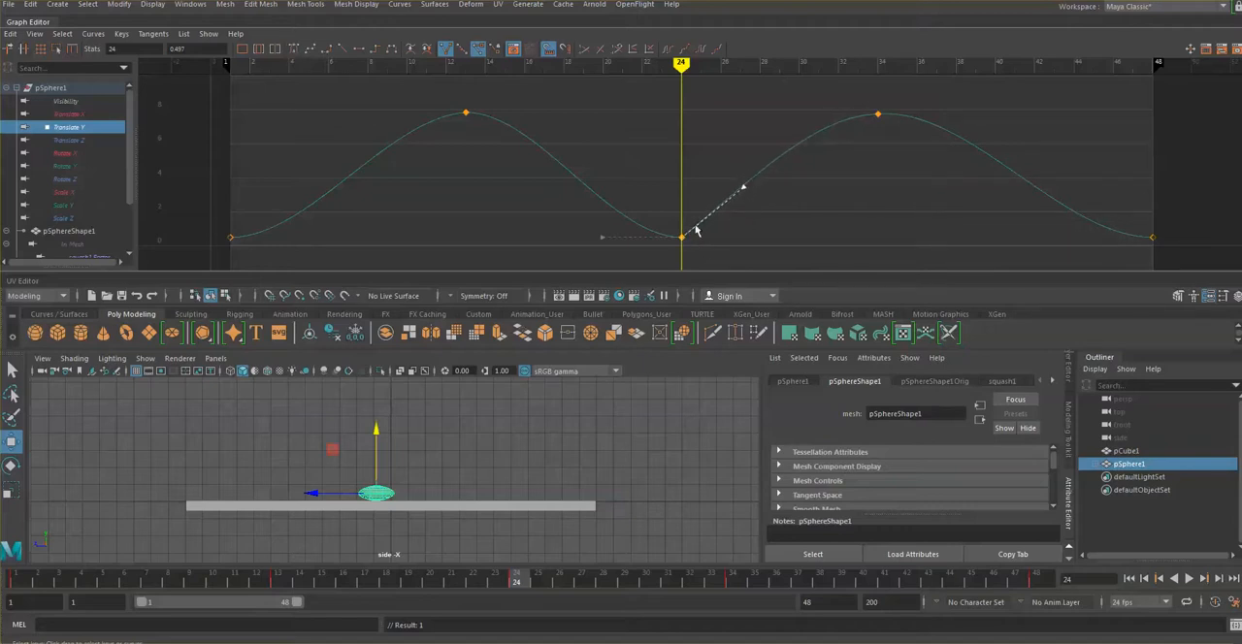
pyautogui.moveTo(588, 224); pyautogui.dragTo(643, 265)
pyautogui.moveTo(576, 214); pyautogui.dragTo(616, 188)
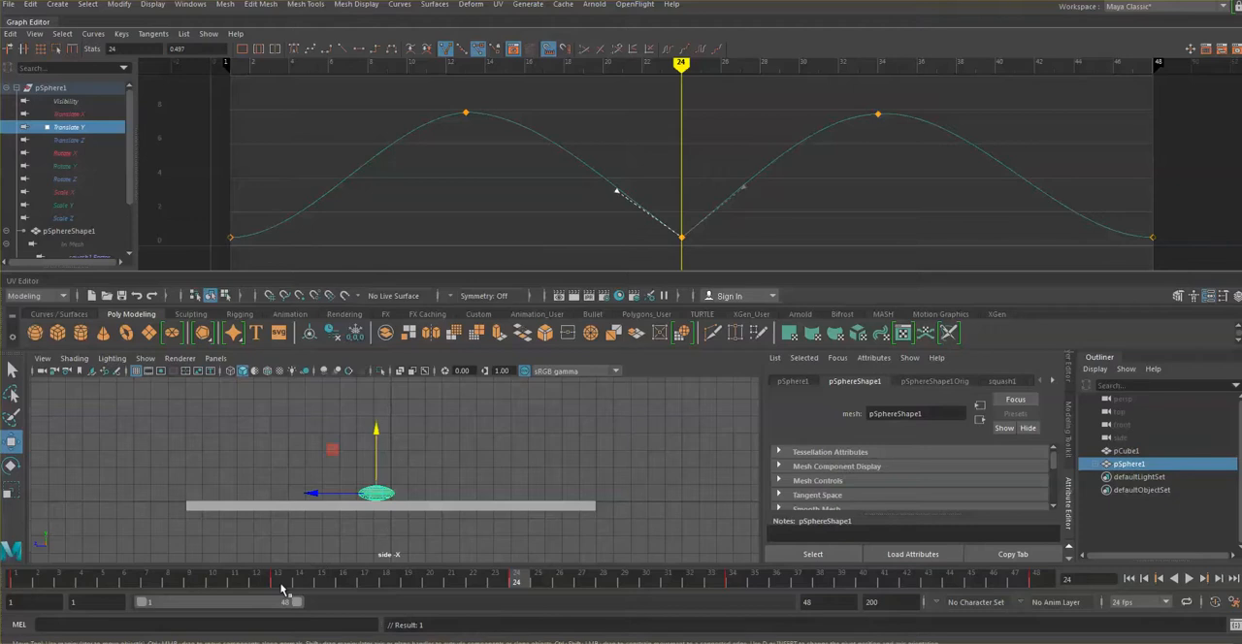
pyautogui.moveTo(280, 590); pyautogui.dragTo(396, 579)
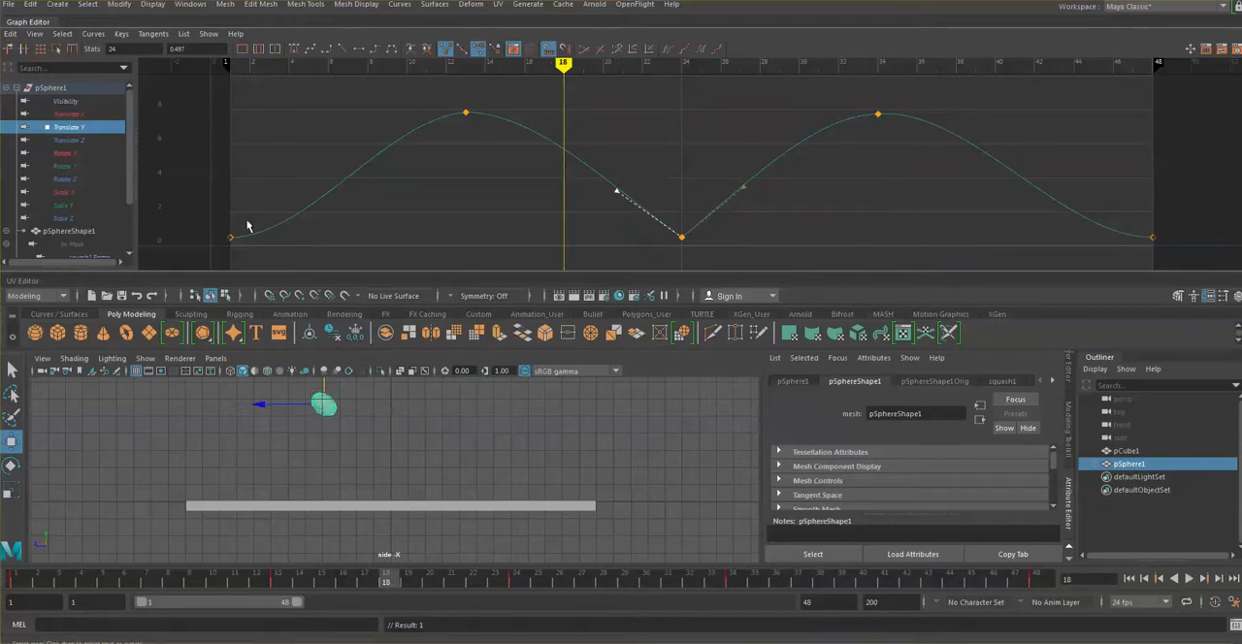
# Step: Break the tangents of the Translate Y key at frame 1 and angle its outgoing handle upward for a steep takeoff
pyautogui.moveTo(248, 221); pyautogui.dragTo(216, 257)
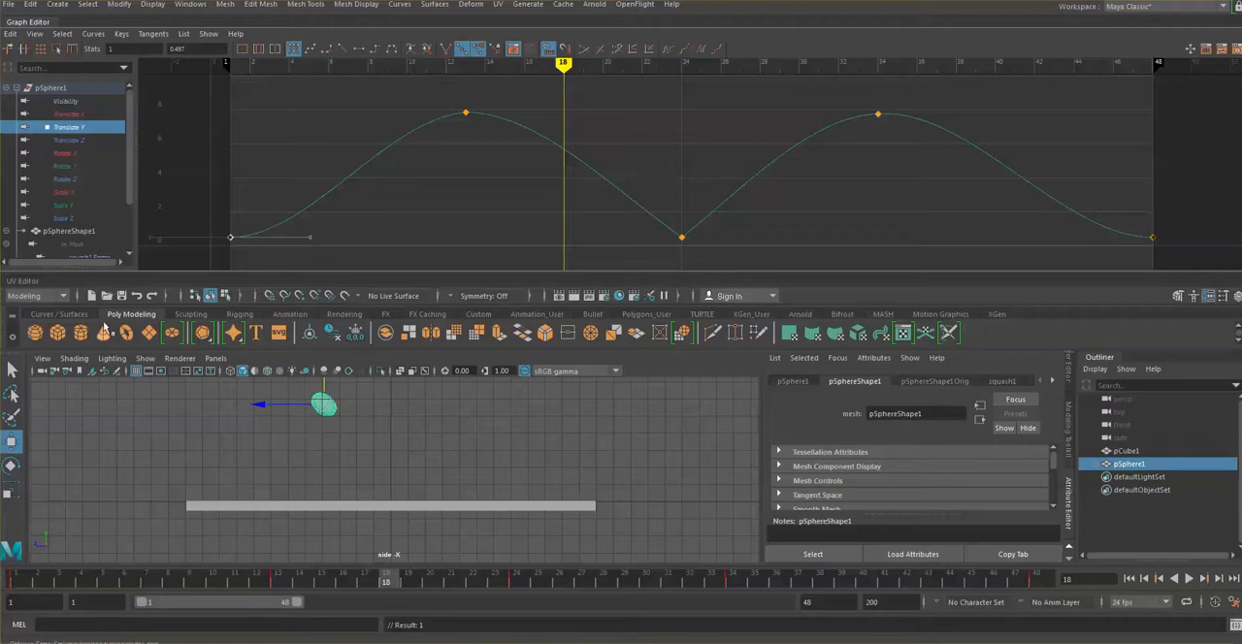
pyautogui.click(161, 35)
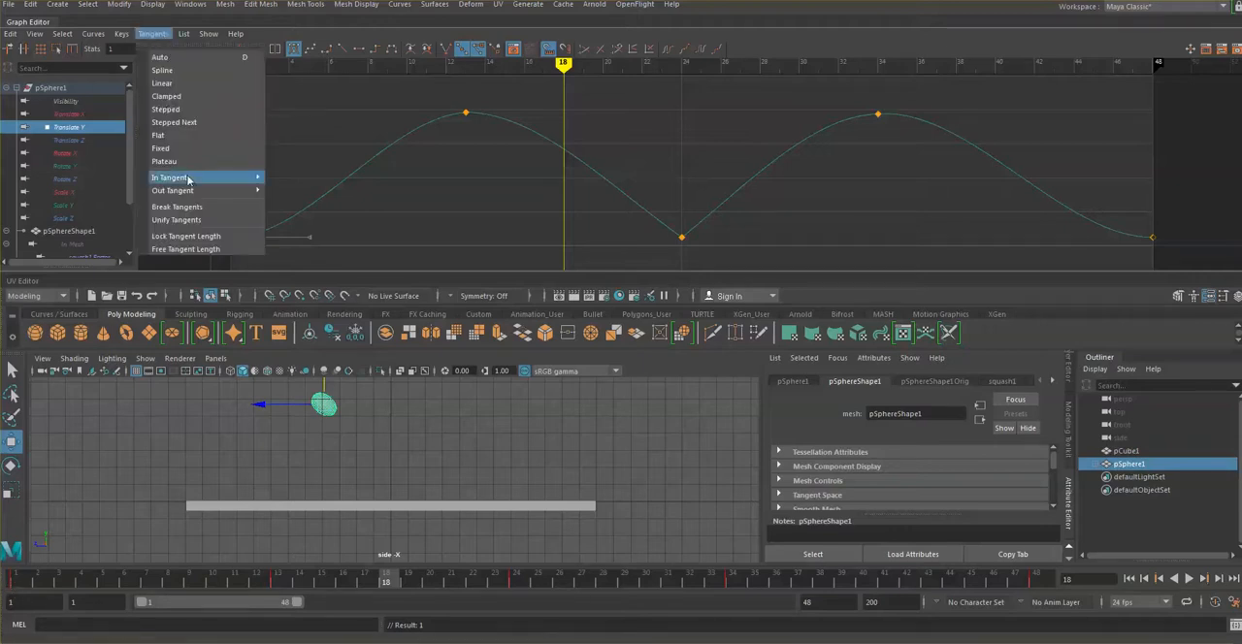
pyautogui.click(175, 207)
pyautogui.moveTo(282, 215); pyautogui.dragTo(342, 258)
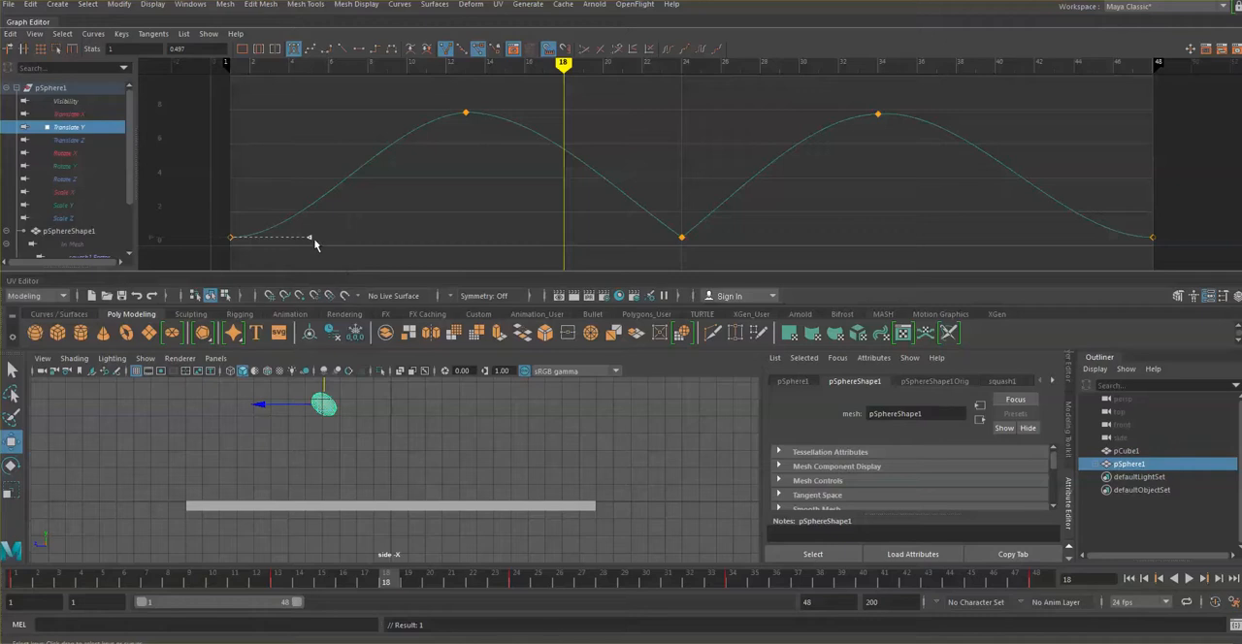
pyautogui.moveTo(311, 236); pyautogui.dragTo(308, 172)
# Step: Break the tangents of the Translate Y key at frame 48 and angle its incoming handle upward for a steep landing
pyautogui.moveTo(1129, 215); pyautogui.dragTo(1186, 274)
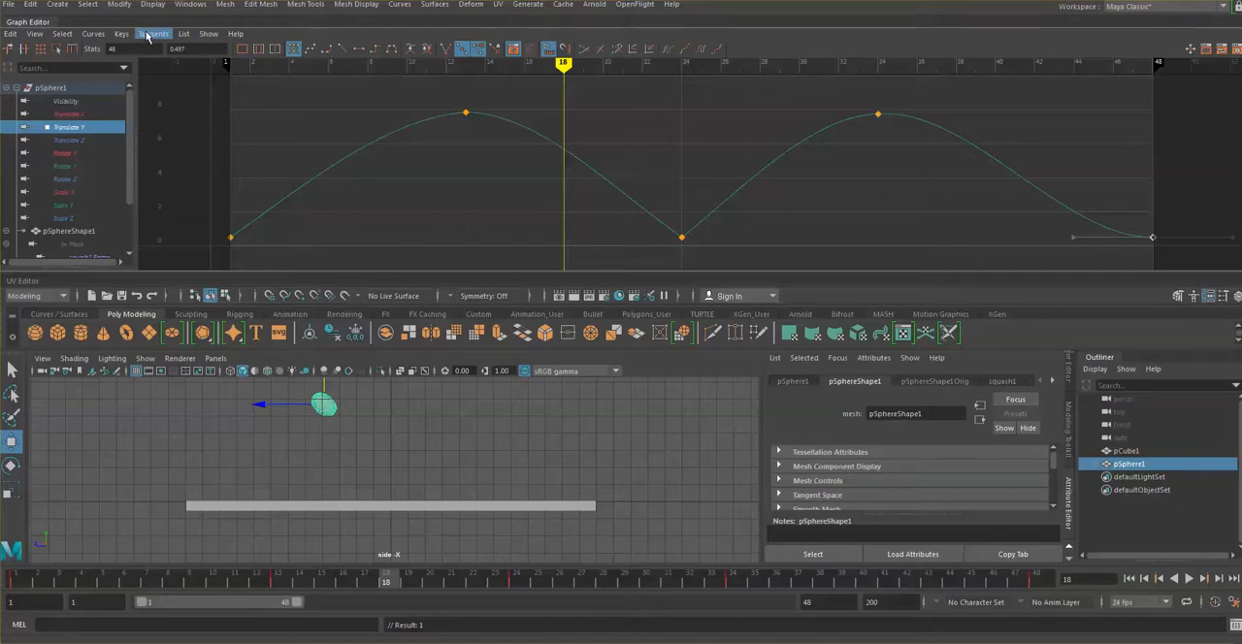
pyautogui.click(151, 35)
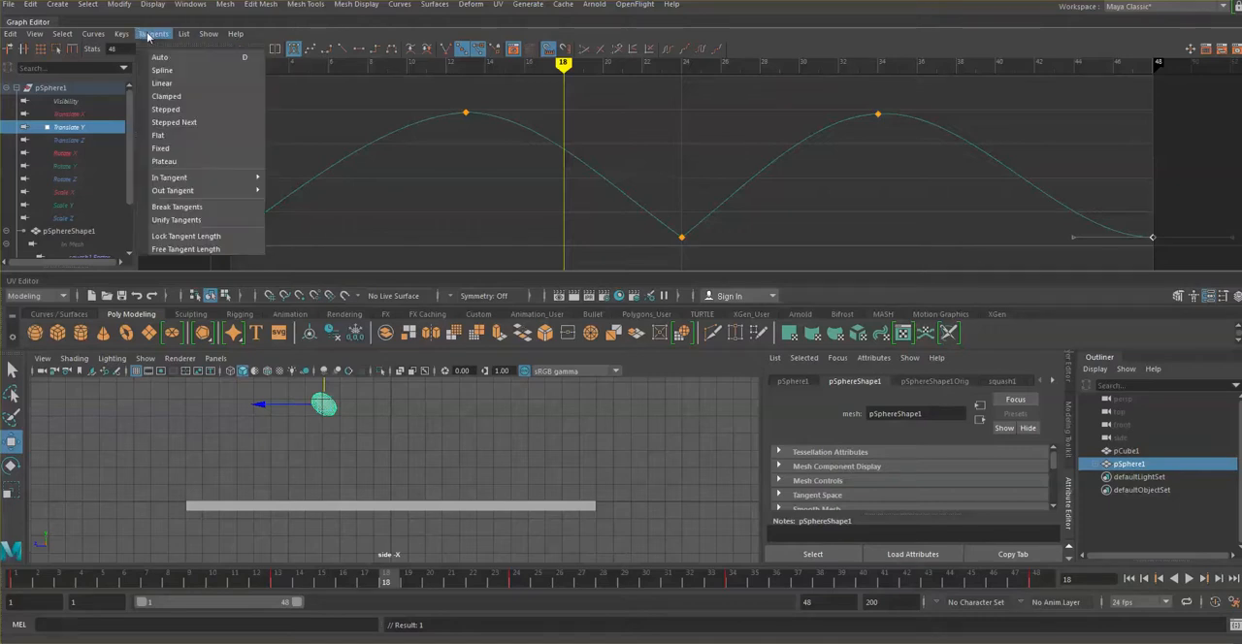
pyautogui.click(180, 207)
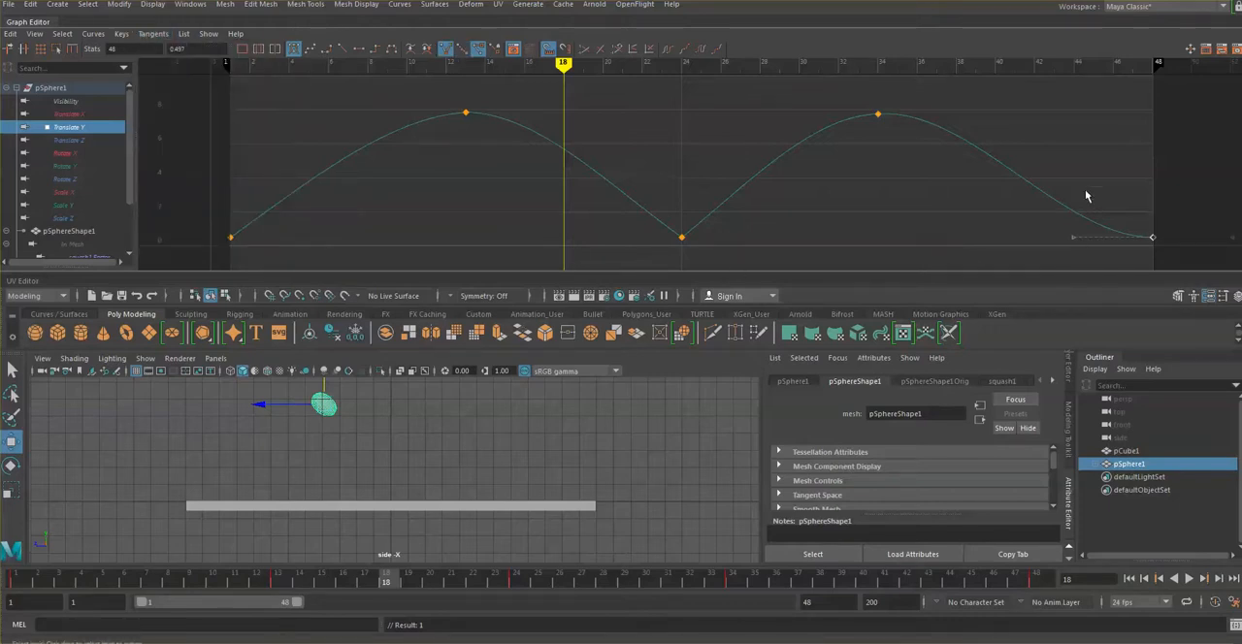
pyautogui.moveTo(1044, 214); pyautogui.dragTo(1115, 268)
pyautogui.moveTo(1074, 238); pyautogui.dragTo(1082, 189)
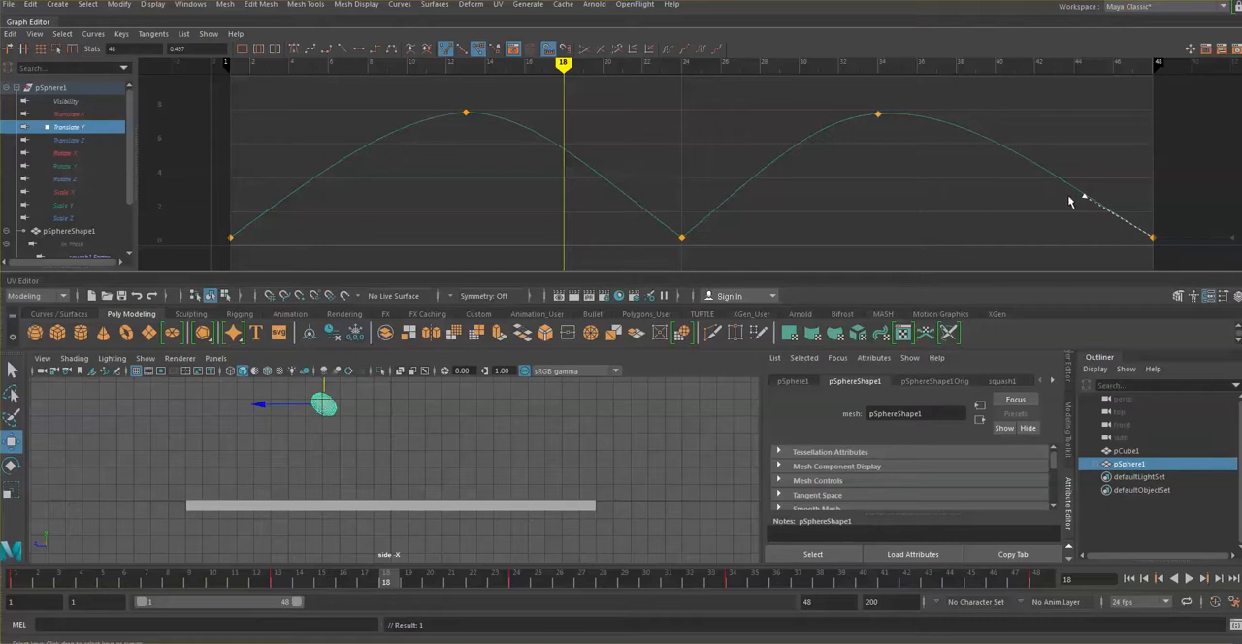
# Step: Scrub and play the bounce from frame 1 to frame 48 to check the sharper floor contacts
pyautogui.click(17, 580)
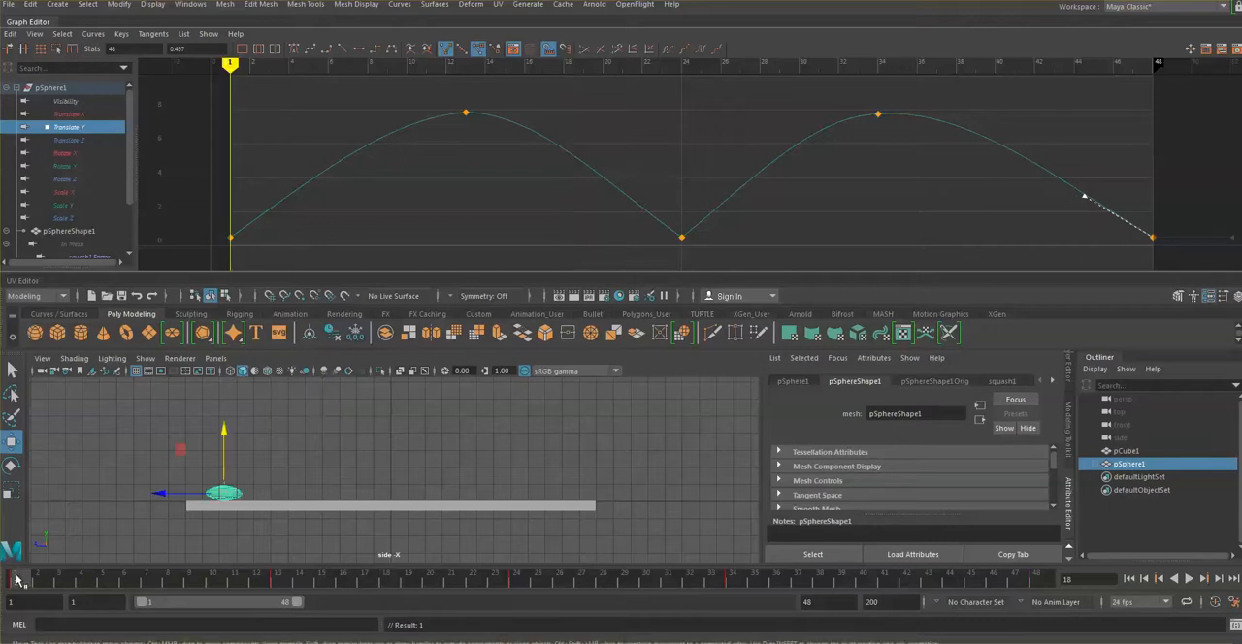
pyautogui.moveTo(17, 580); pyautogui.dragTo(146, 585)
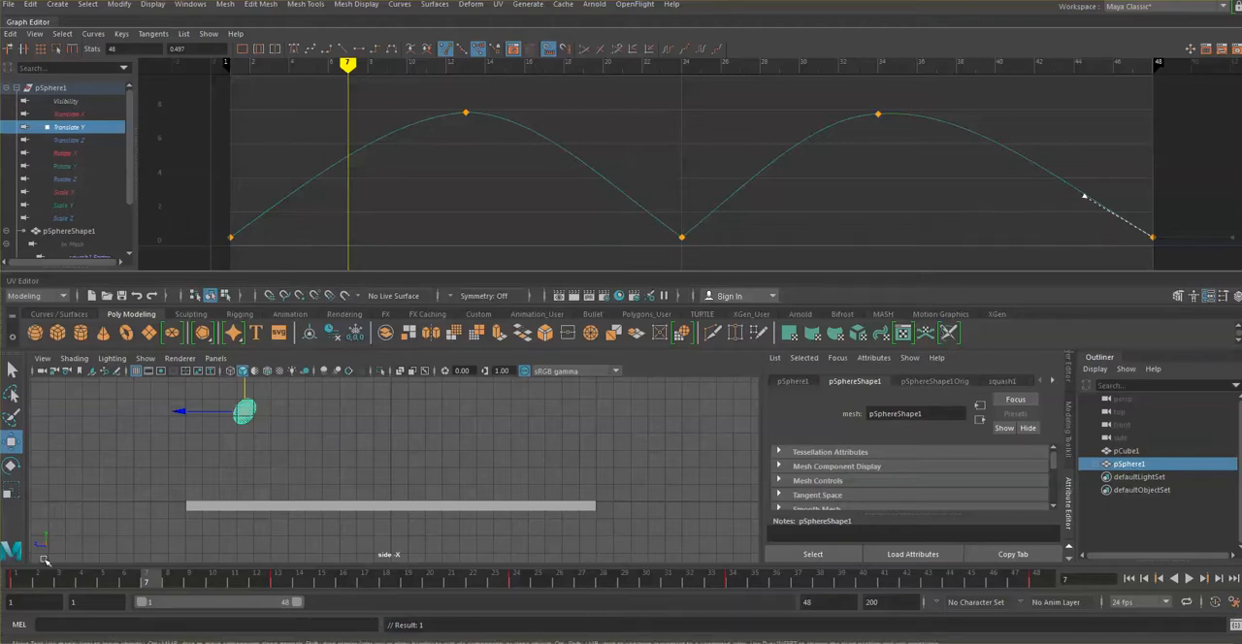
pyautogui.hotkey('alt', 'v')
pyautogui.moveTo(257, 580); pyautogui.dragTo(1037, 637)
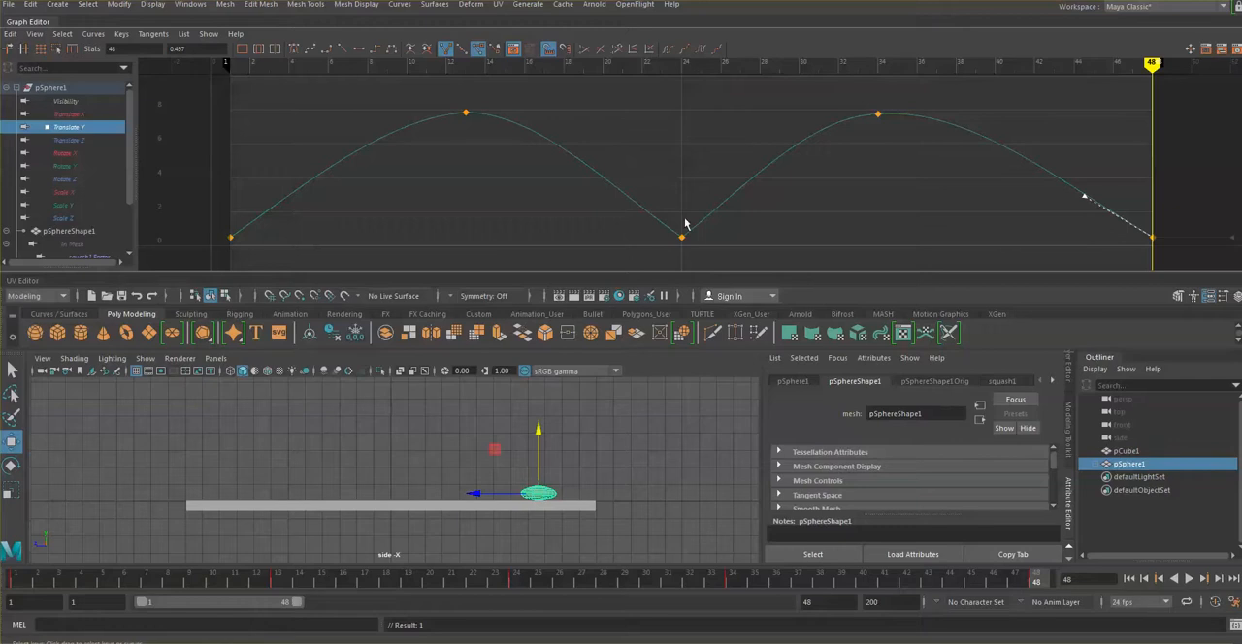
# Step: Inspect the tangent handles of the Translate Y keys at frames 13 and 24
pyautogui.click(662, 241)
pyautogui.click(583, 224)
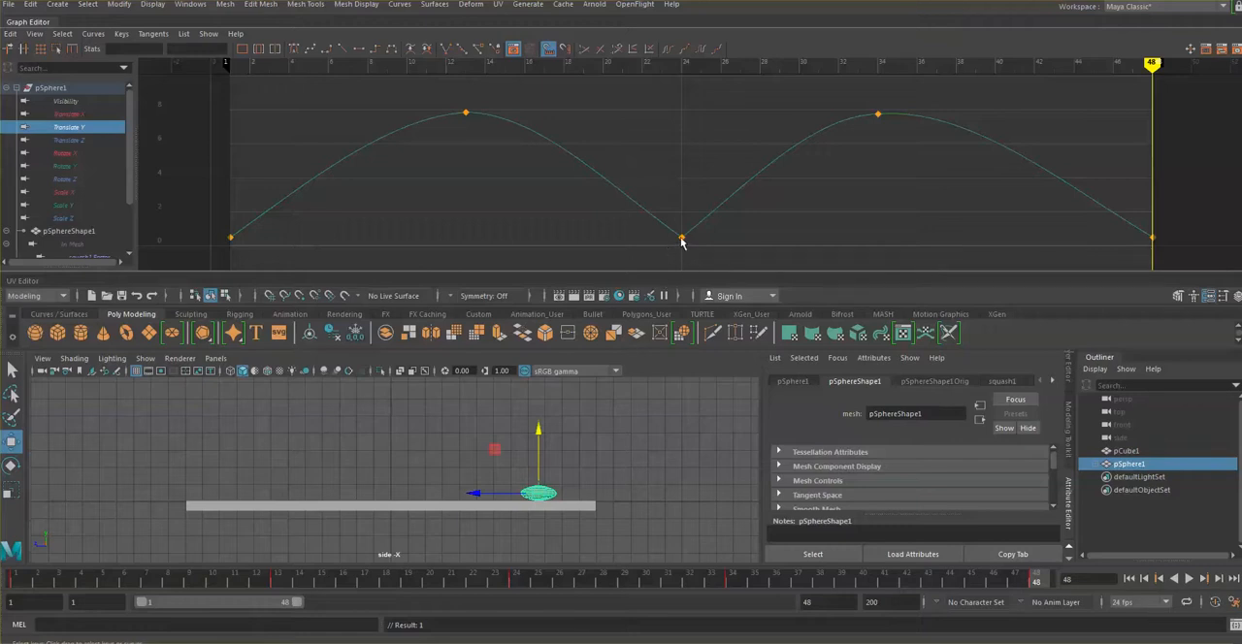
pyautogui.moveTo(447, 100); pyautogui.dragTo(499, 142)
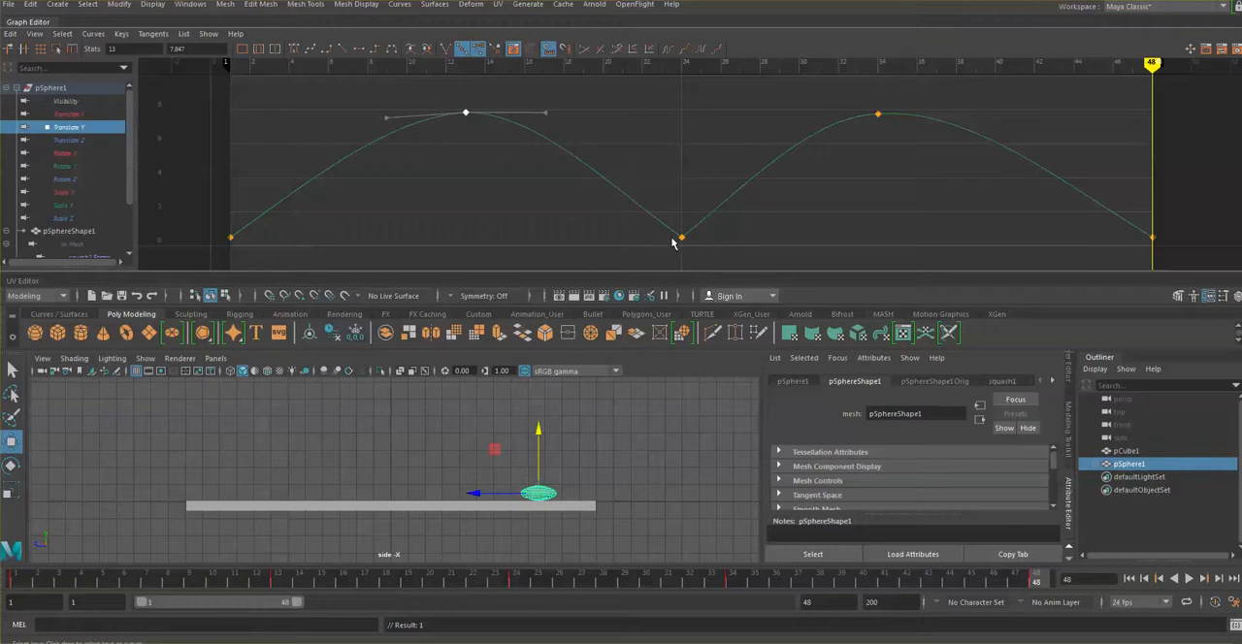
pyautogui.hotkey('ctrl', 'z')
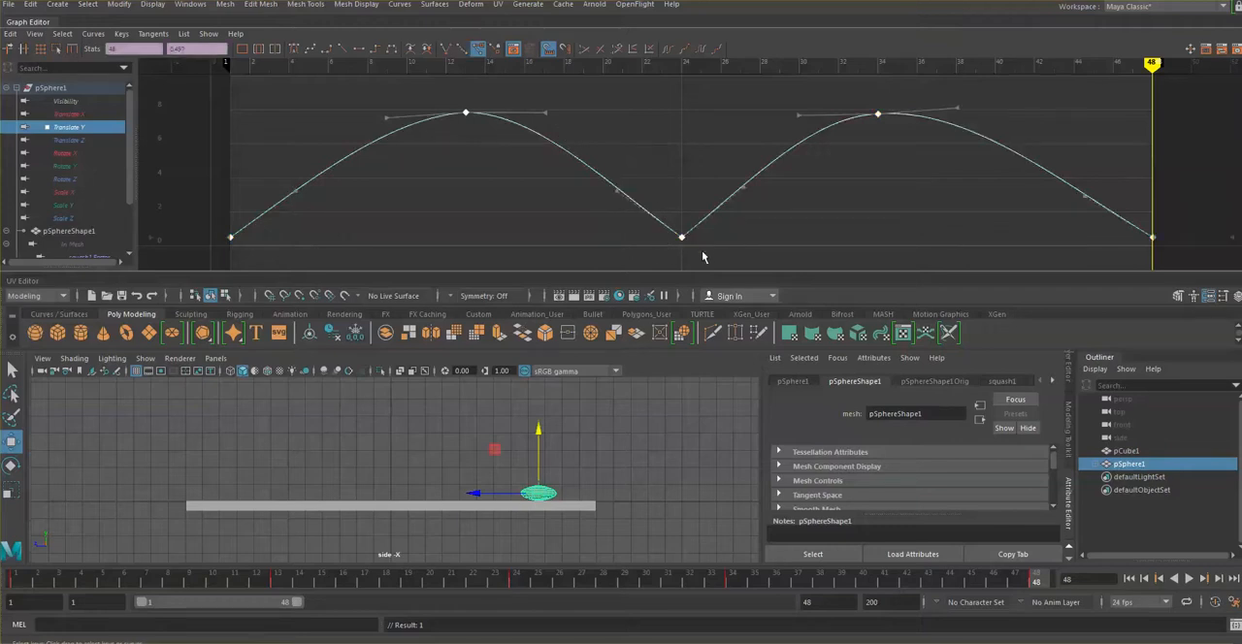
pyautogui.moveTo(706, 257); pyautogui.dragTo(644, 225)
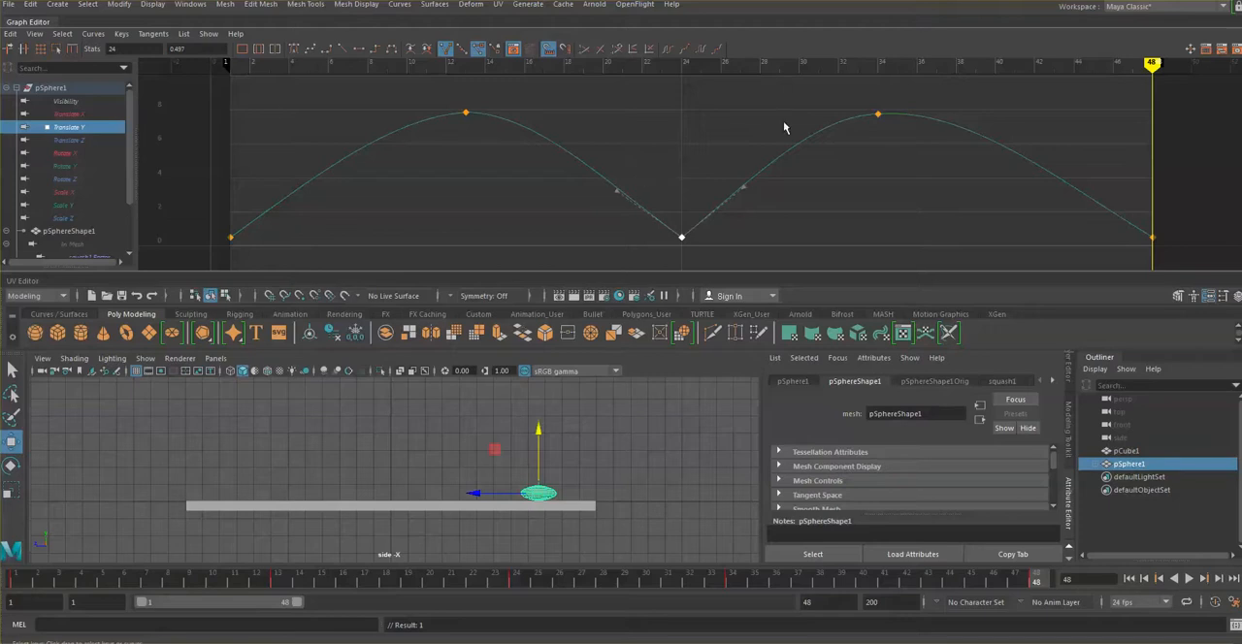
# Step: Collapse the docked Graph Editor to enlarge the side view
pyautogui.click(36, 23)
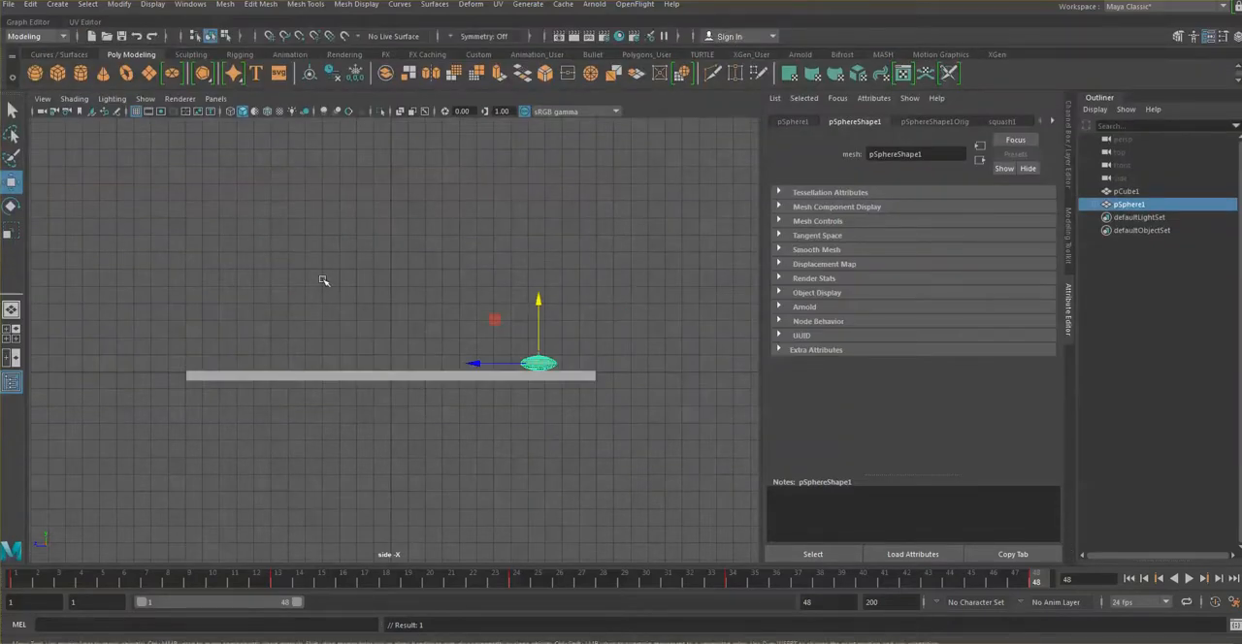
pyautogui.click(36, 22)
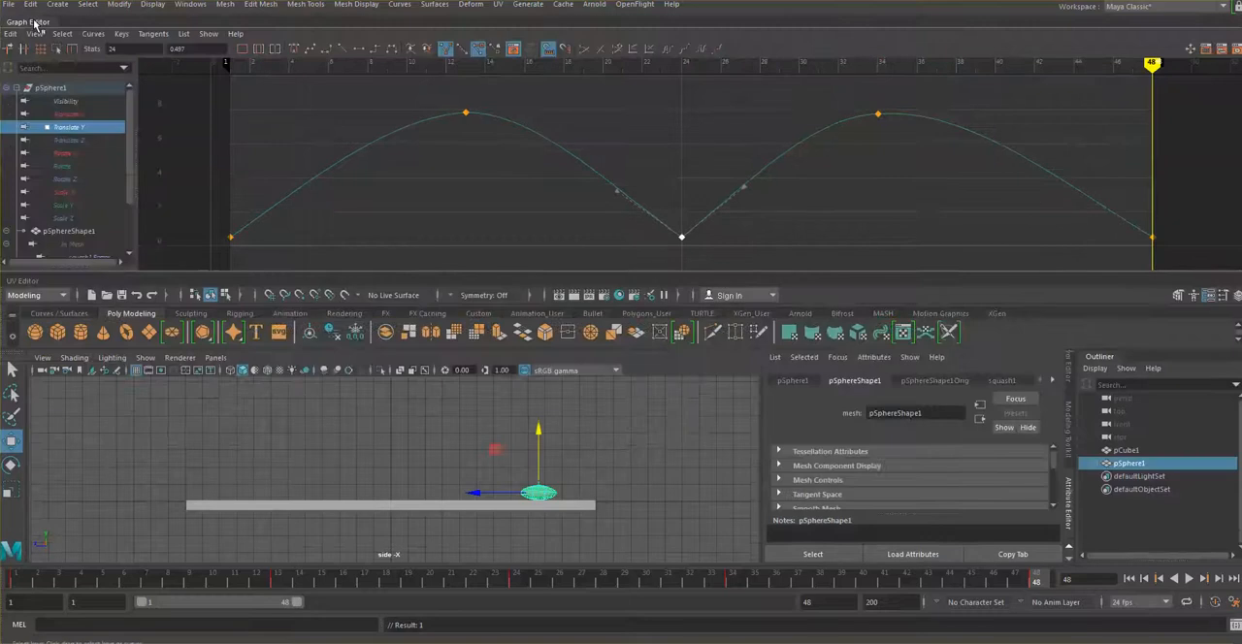
pyautogui.click(36, 22)
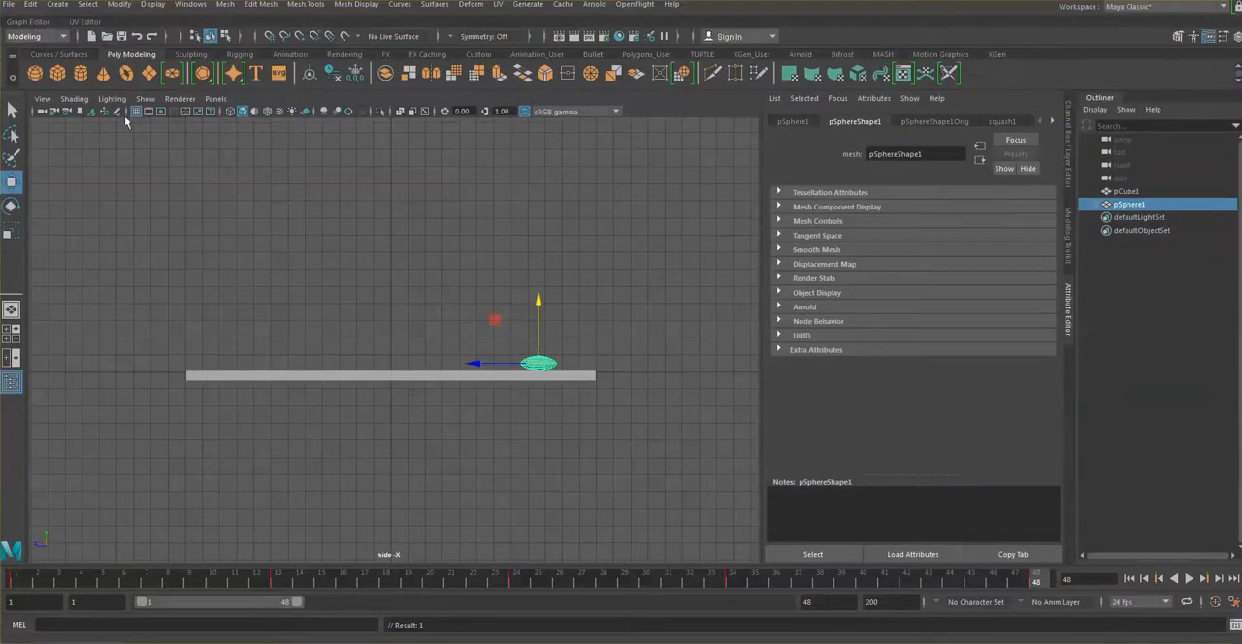
# Step: Deselect the ball and play the finished bounce in the side view, stopping playback at the end
pyautogui.click(630, 344)
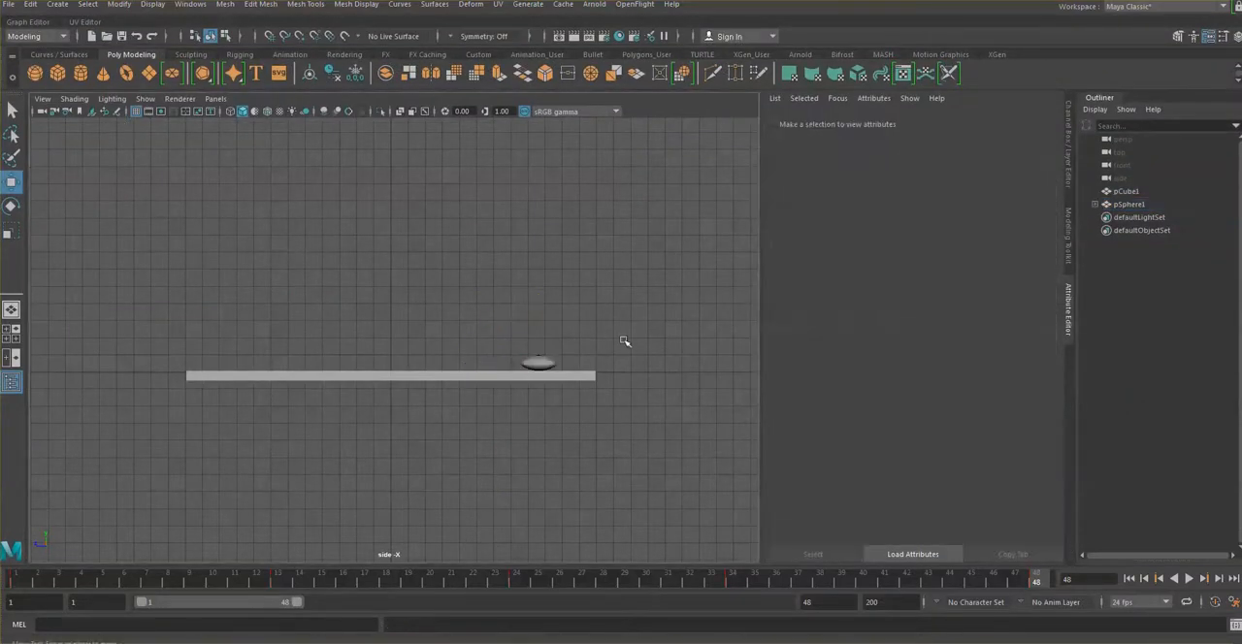
pyautogui.hotkey('alt', 'v')
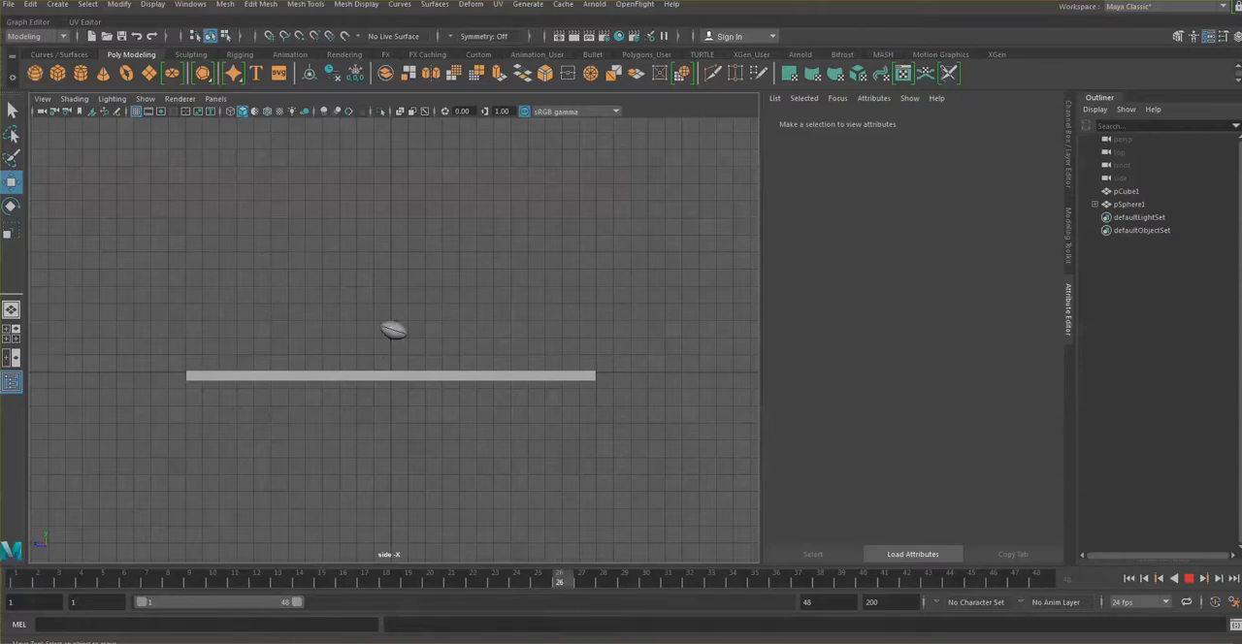
pyautogui.press('Escape')
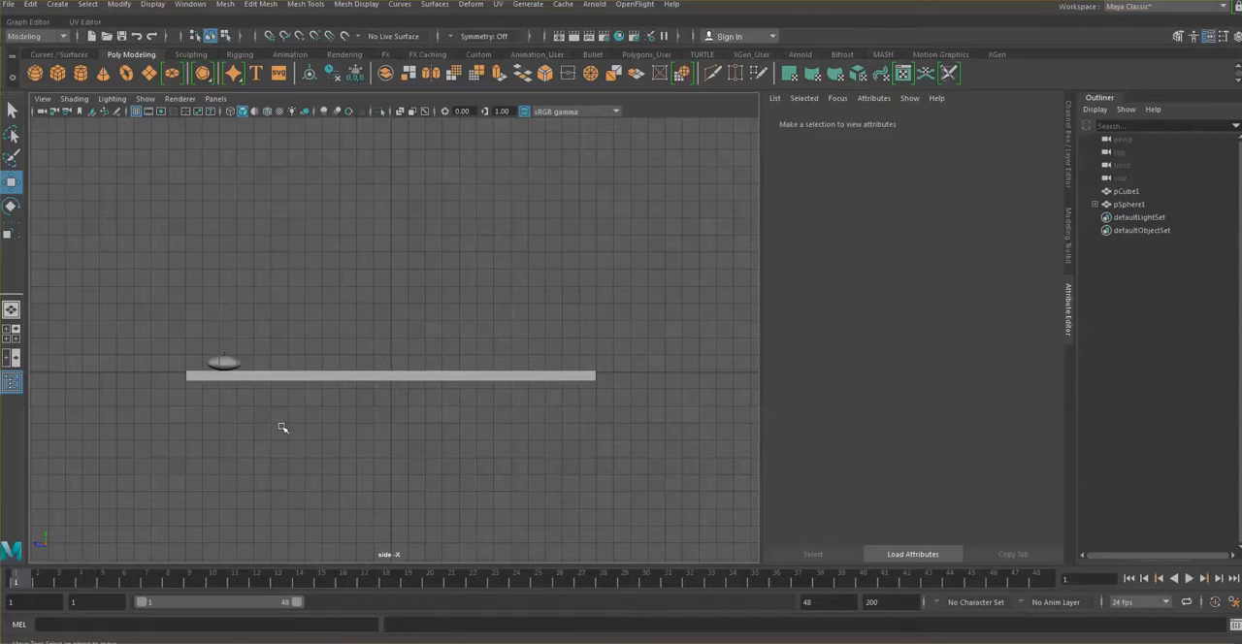